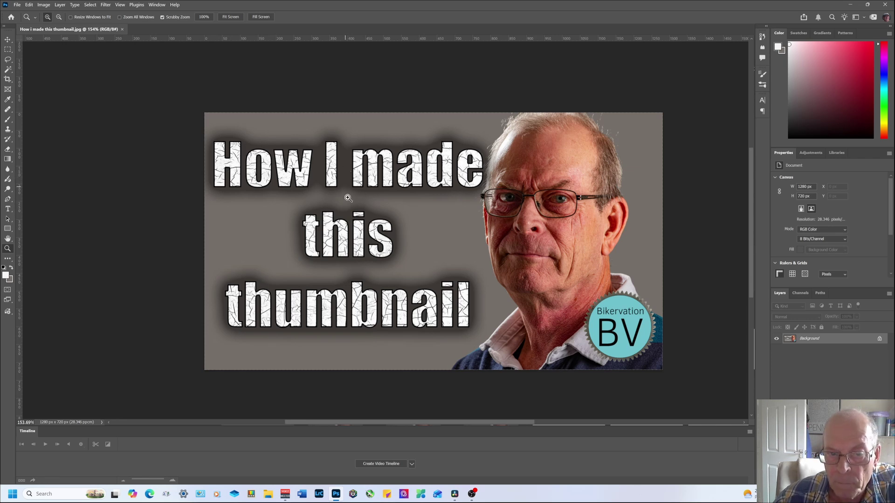
# Step: Close the finished thumbnail image and open the blank "thumbnail template 1280x720" file
pyautogui.hotkey('ctrl', 'w')
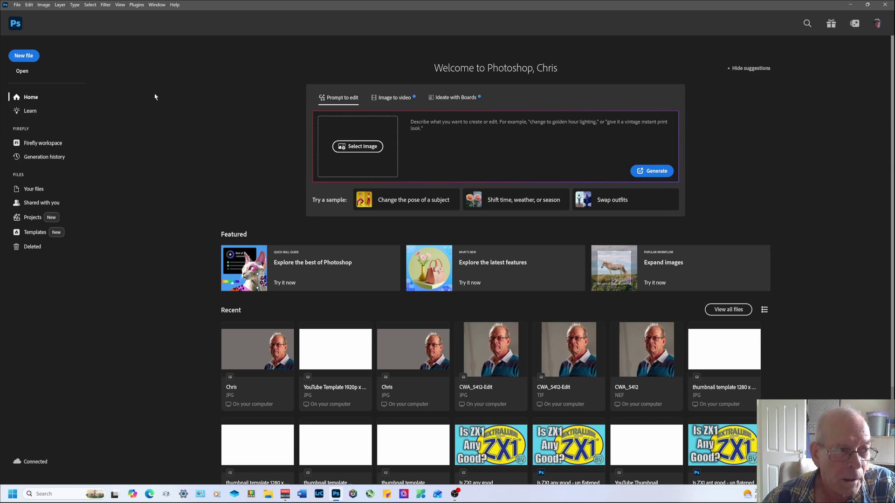
pyautogui.click(19, 6)
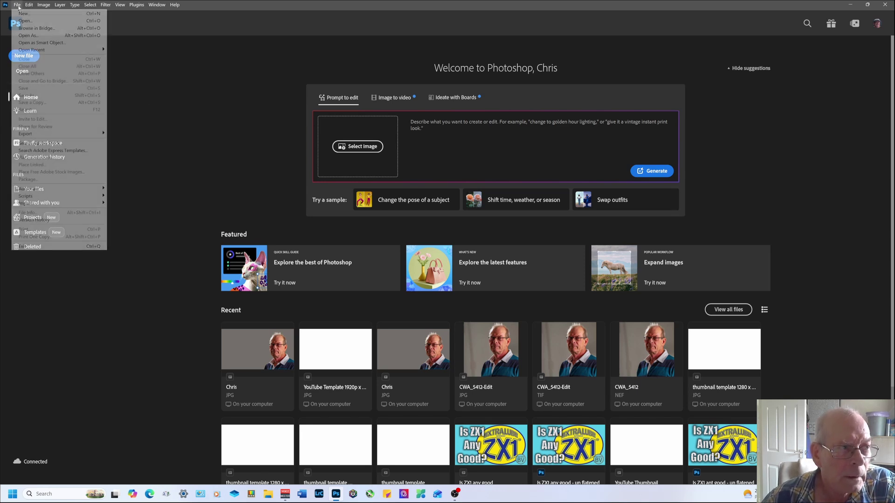
pyautogui.click(26, 21)
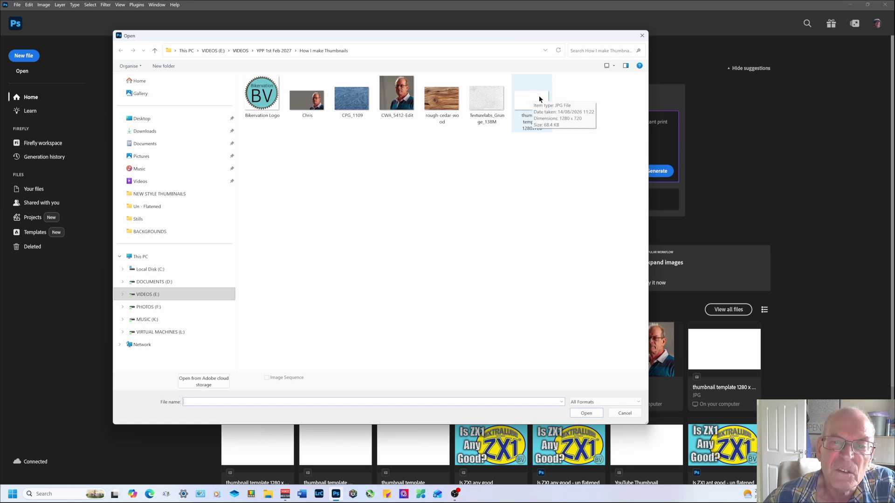
pyautogui.click(528, 107)
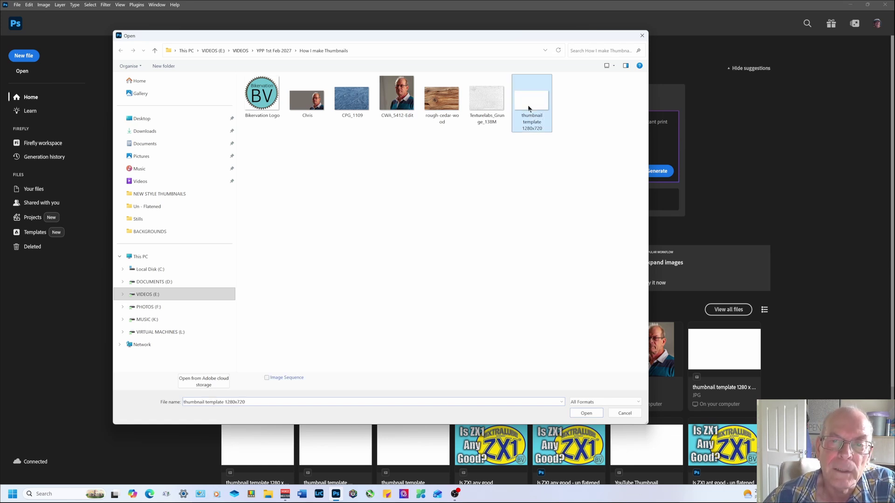
pyautogui.click(582, 413)
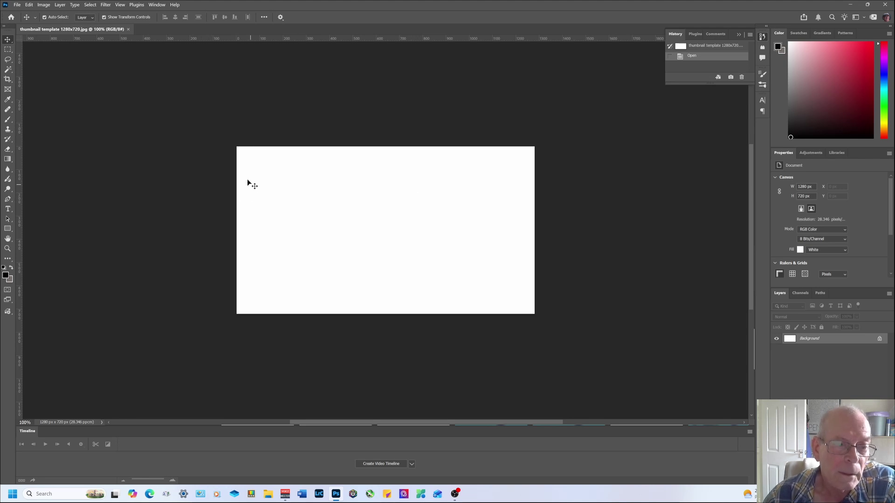
# Step: Open the wide portrait photo with the plain grey background from the "How I make Thumbnails" folder
pyautogui.click(15, 6)
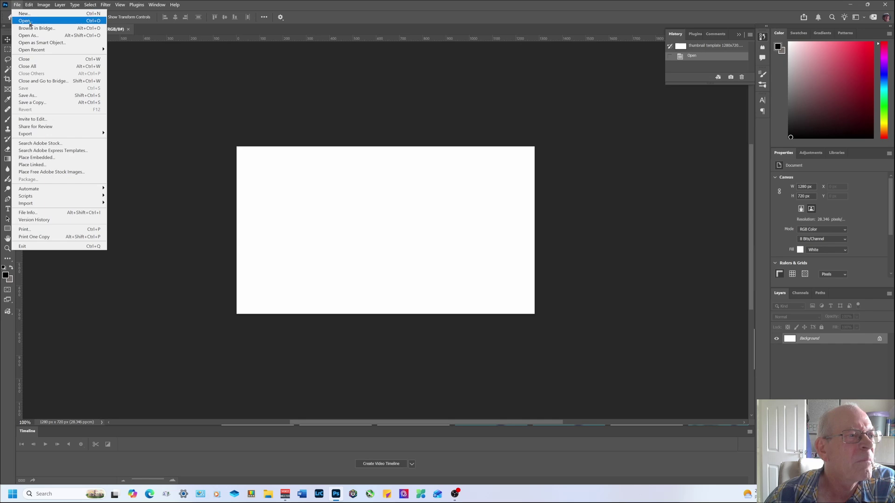
pyautogui.click(30, 24)
pyautogui.click(309, 112)
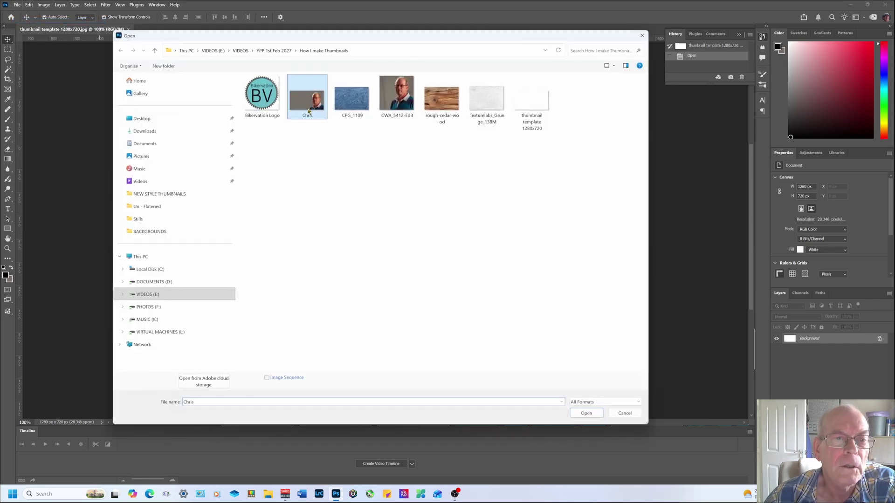
pyautogui.click(592, 413)
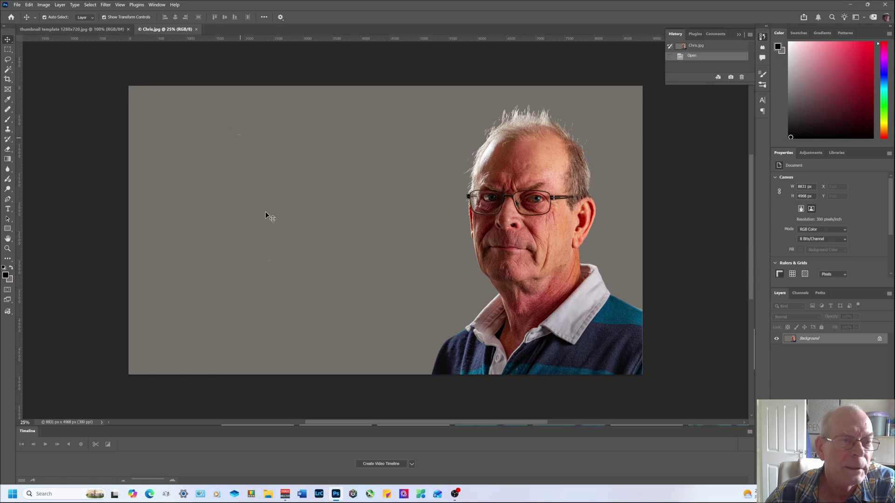
# Step: Bring the portrait into the thumbnail template as a new layer and shift it until the face lies over the canvas
pyautogui.moveTo(261, 276); pyautogui.dragTo(87, 32)
pyautogui.moveTo(177, 167); pyautogui.dragTo(219, 175)
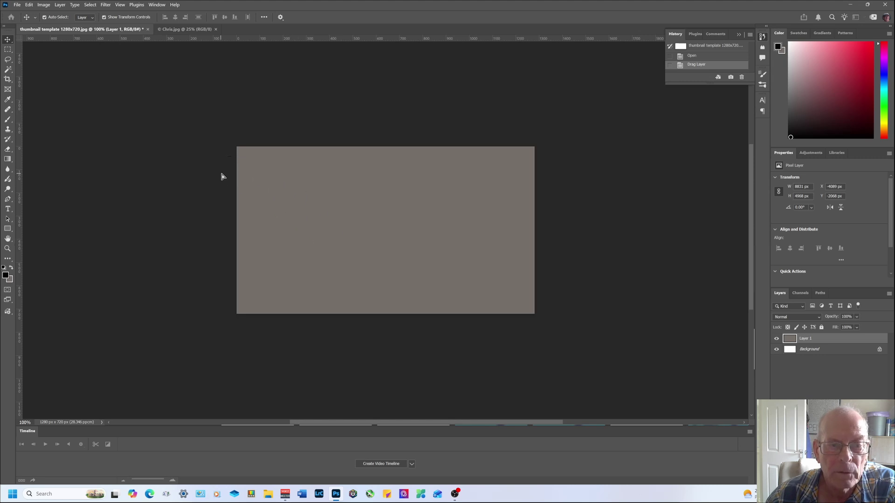
pyautogui.moveTo(355, 262); pyautogui.dragTo(233, 220)
pyautogui.moveTo(495, 254); pyautogui.dragTo(358, 287)
pyautogui.moveTo(466, 230); pyautogui.dragTo(400, 308)
pyautogui.moveTo(520, 242); pyautogui.dragTo(404, 280)
pyautogui.moveTo(750, 292); pyautogui.dragTo(364, 220)
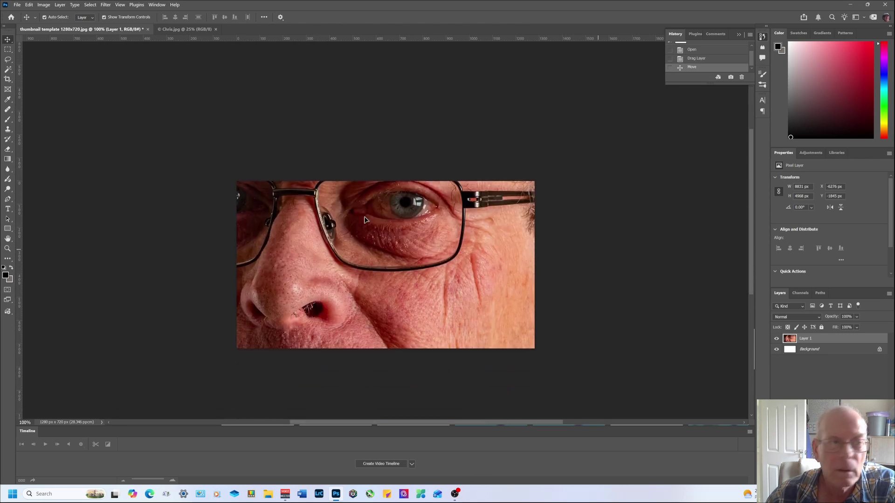
pyautogui.click(28, 6)
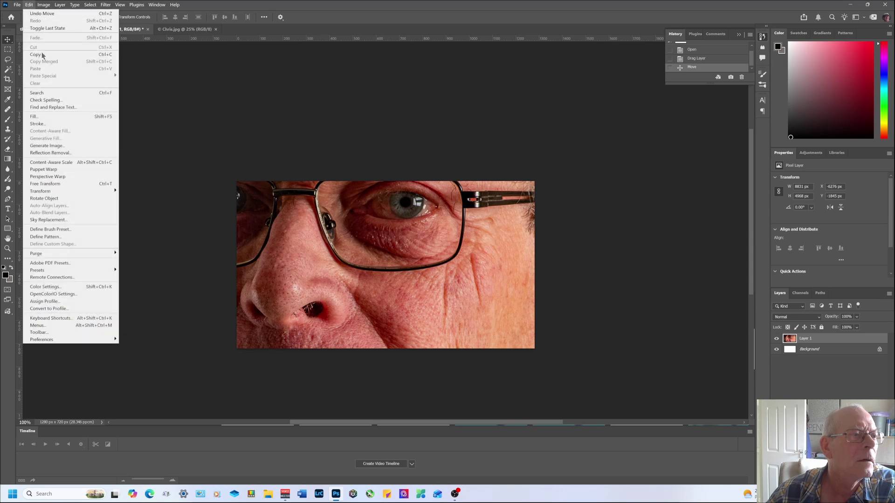
pyautogui.moveTo(71, 192)
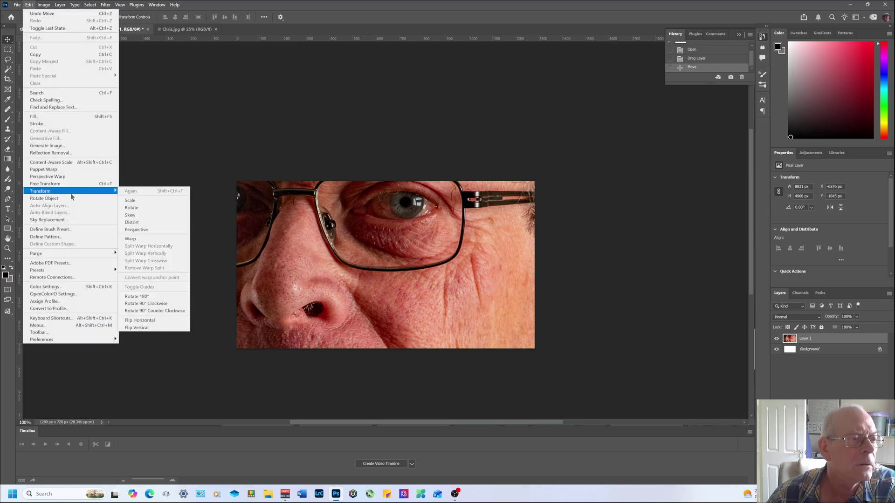
pyautogui.click(140, 200)
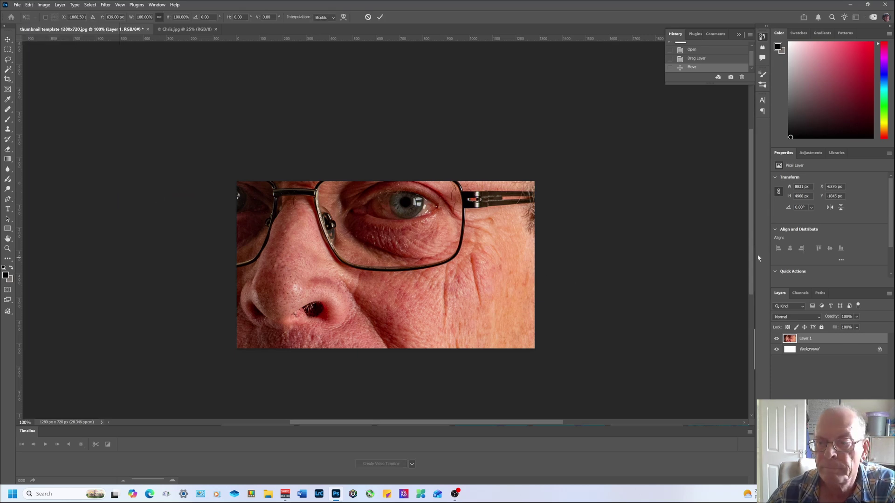
pyautogui.moveTo(751, 263); pyautogui.dragTo(642, 418)
pyautogui.press('Escape')
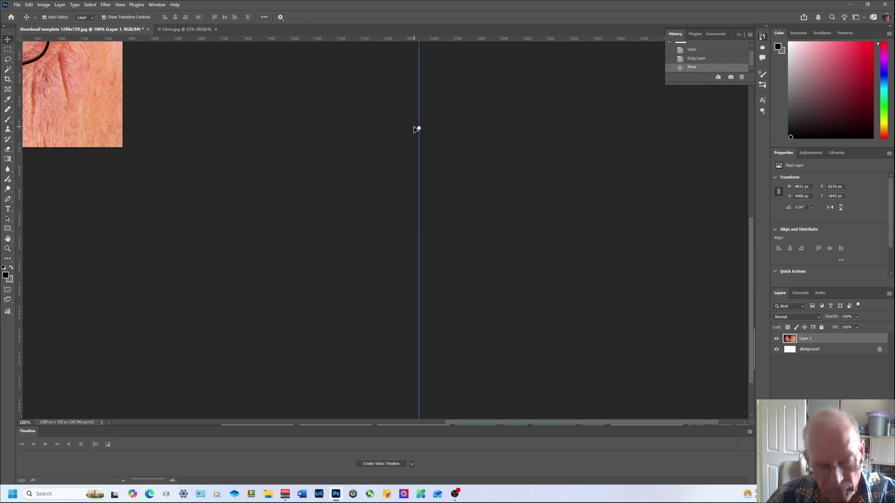
# Step: Scale the portrait layer down proportionally to about 18.6% of its size
pyautogui.moveTo(417, 127); pyautogui.dragTo(186, 128)
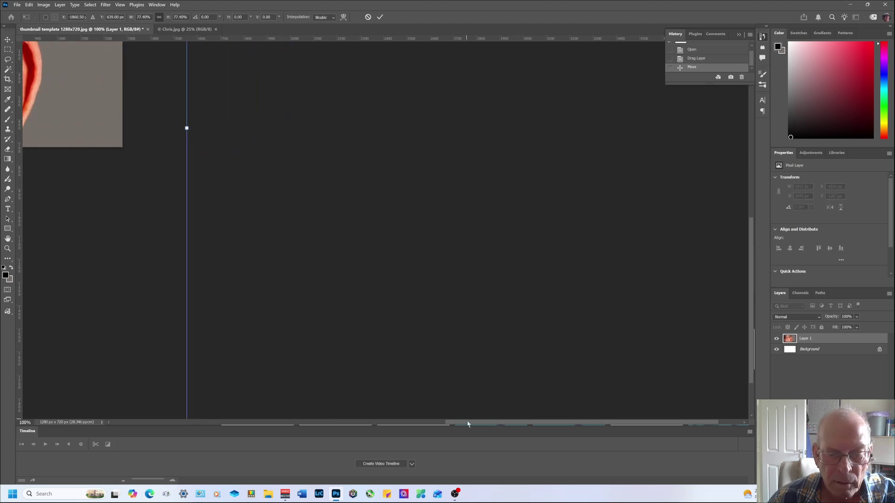
pyautogui.moveTo(469, 423); pyautogui.dragTo(338, 423)
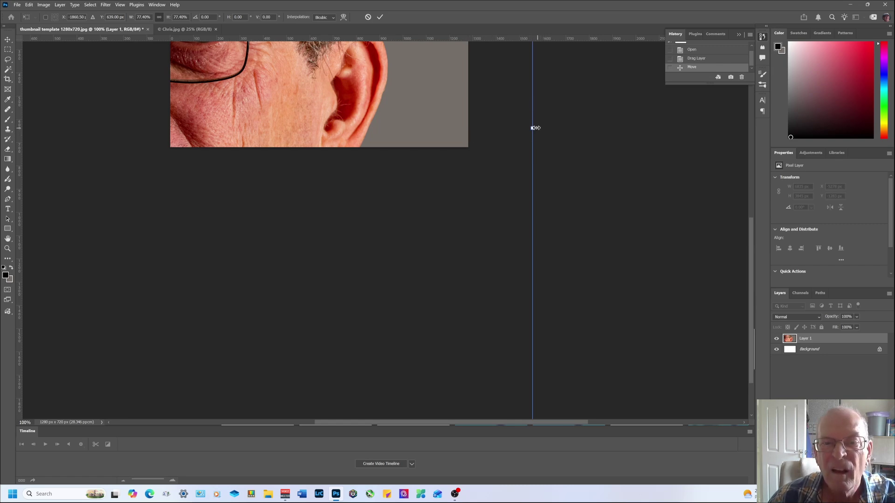
pyautogui.moveTo(534, 128); pyautogui.dragTo(162, 168)
pyautogui.moveTo(162, 368); pyautogui.dragTo(135, 271)
pyautogui.moveTo(88, 254); pyautogui.dragTo(606, 262)
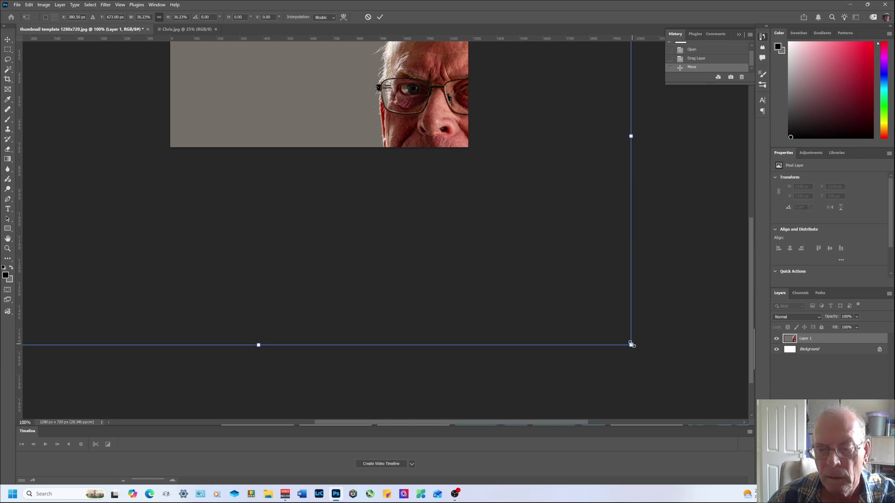
pyautogui.moveTo(631, 344); pyautogui.dragTo(503, 151)
pyautogui.scroll(4, 751, 283)
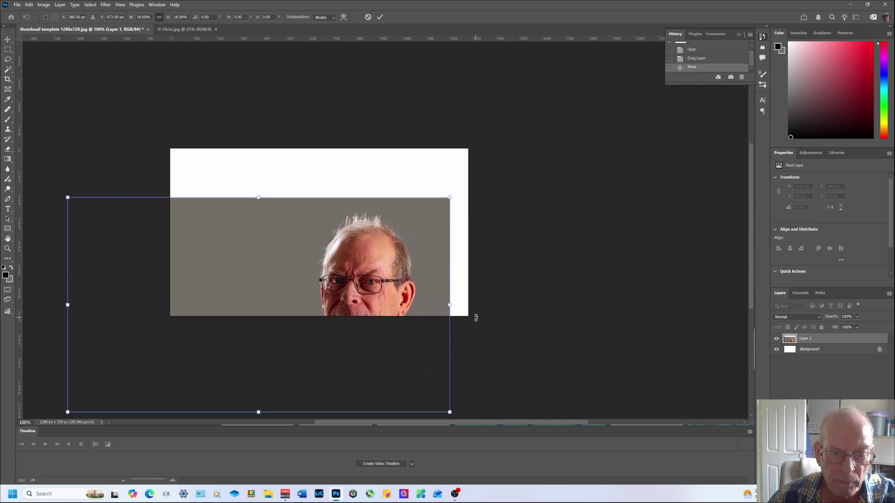
# Step: Position the portrait so the head and shoulders fill the right part of the canvas with grey covering the rest, and apply the transform
pyautogui.moveTo(406, 378); pyautogui.dragTo(435, 300)
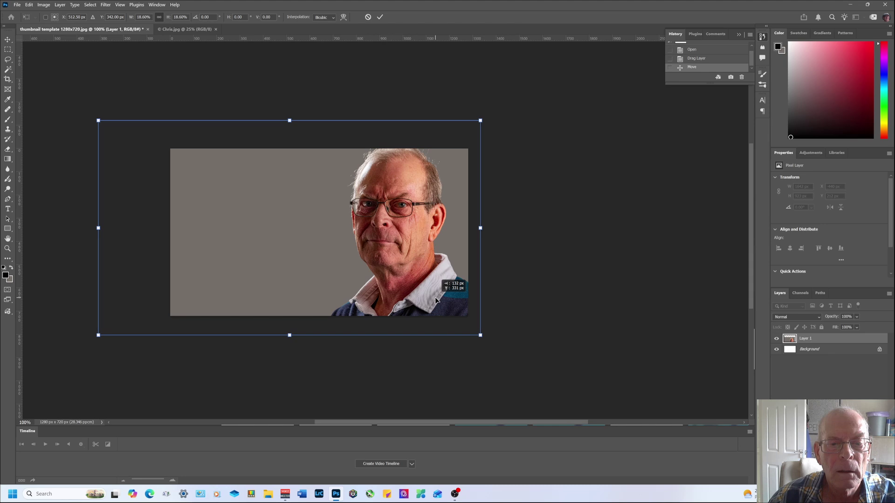
pyautogui.moveTo(435, 300); pyautogui.dragTo(435, 301)
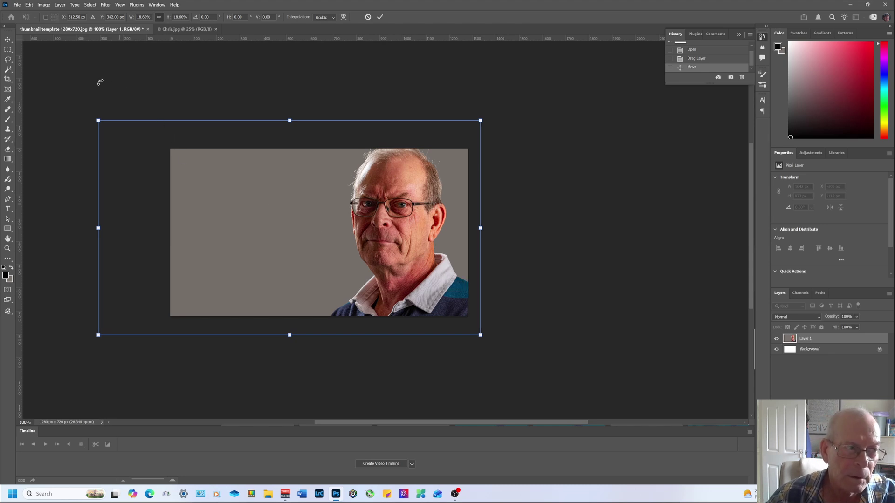
pyautogui.press('Return')
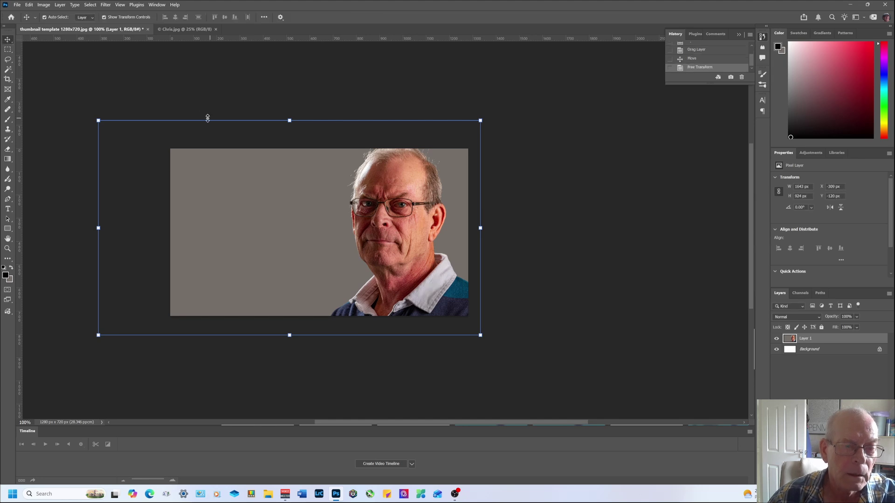
# Step: Open the "Bikervation Logo" image file
pyautogui.click(16, 6)
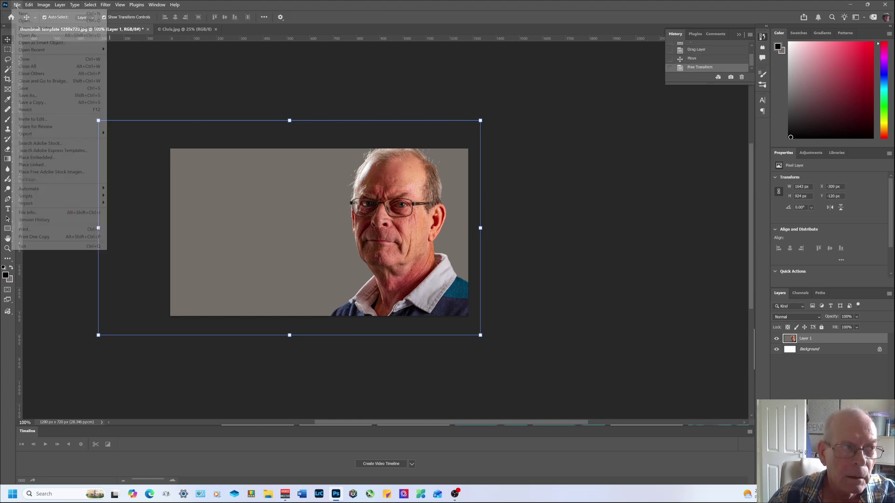
pyautogui.click(28, 22)
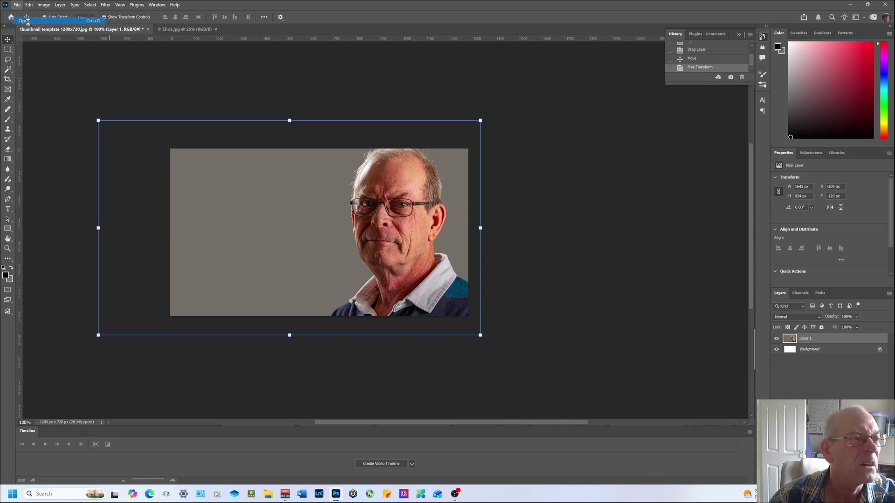
pyautogui.click(269, 99)
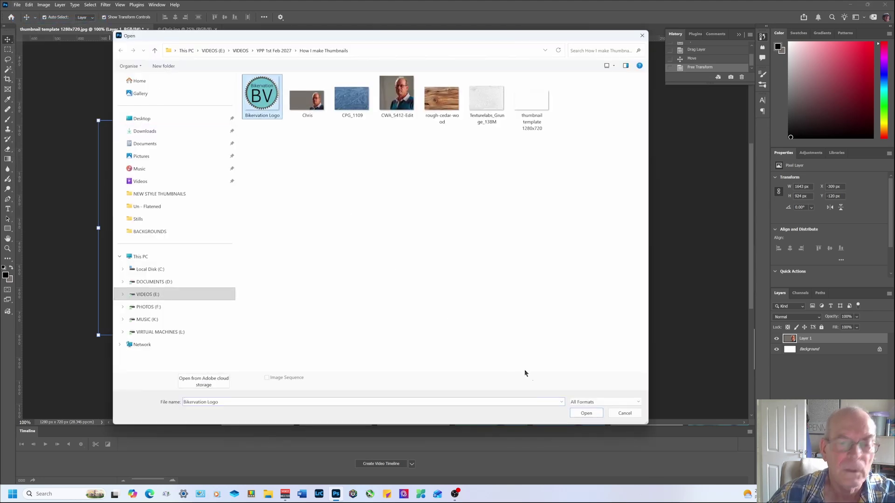
pyautogui.click(600, 414)
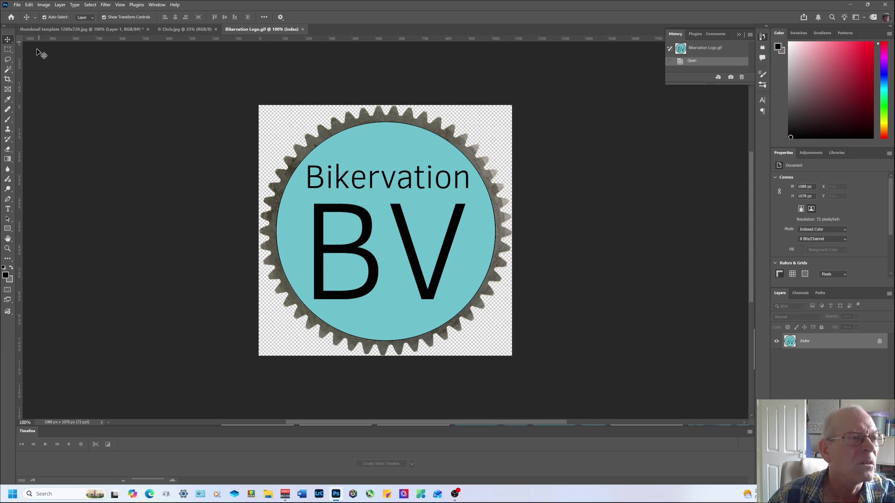
# Step: Select the transparent area around the logo with the Magic Wand and invert the selection to isolate the logo
pyautogui.click(8, 71)
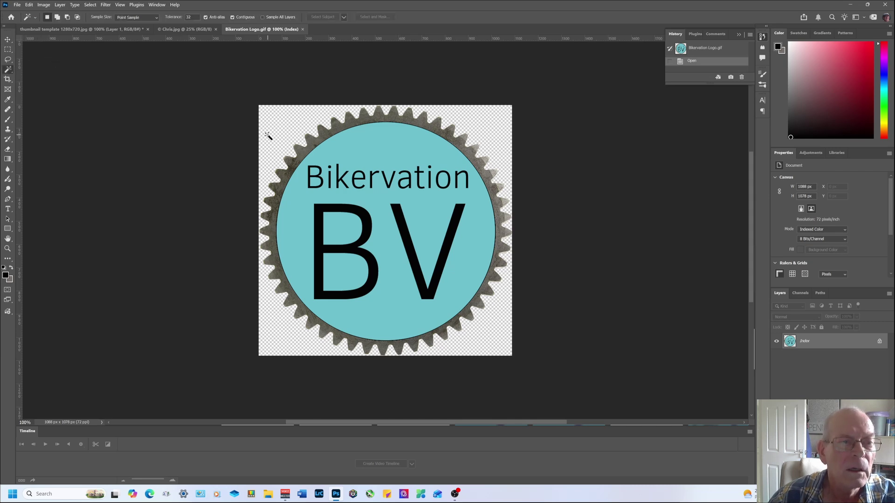
pyautogui.click(294, 135)
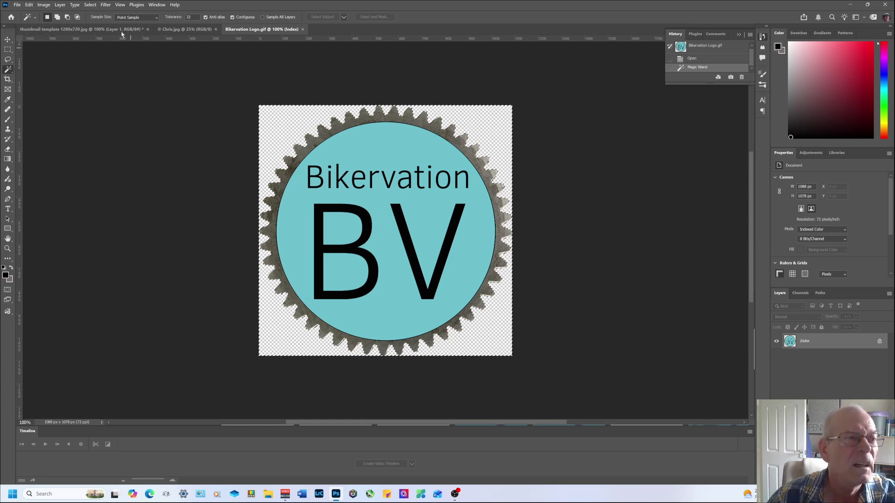
pyautogui.click(90, 5)
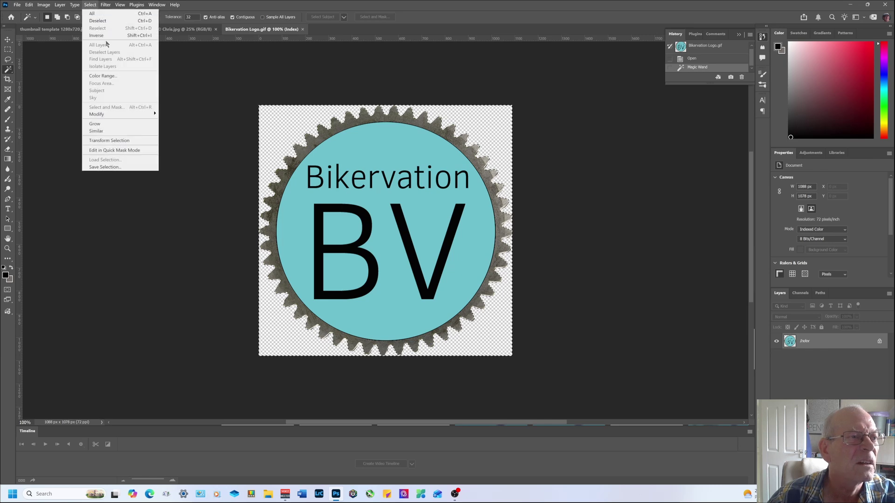
pyautogui.click(108, 36)
# Step: Copy the selected logo and paste it into the thumbnail template document as a new layer
pyautogui.click(31, 5)
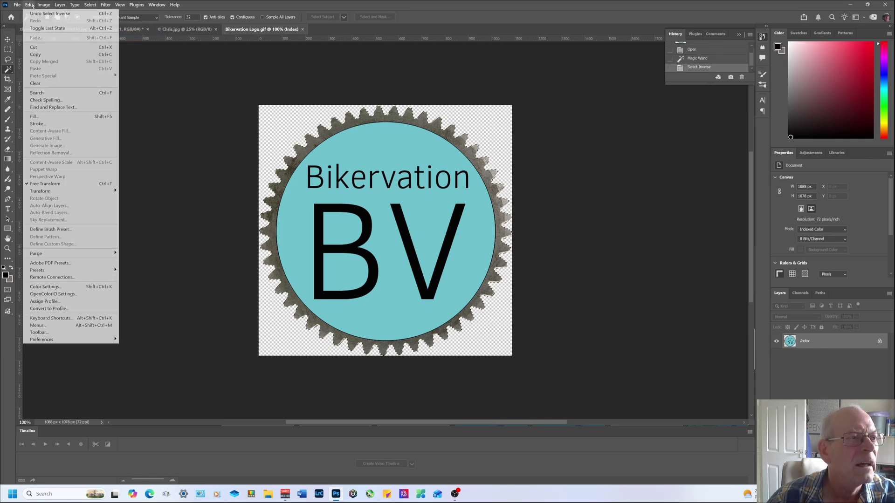
pyautogui.click(49, 55)
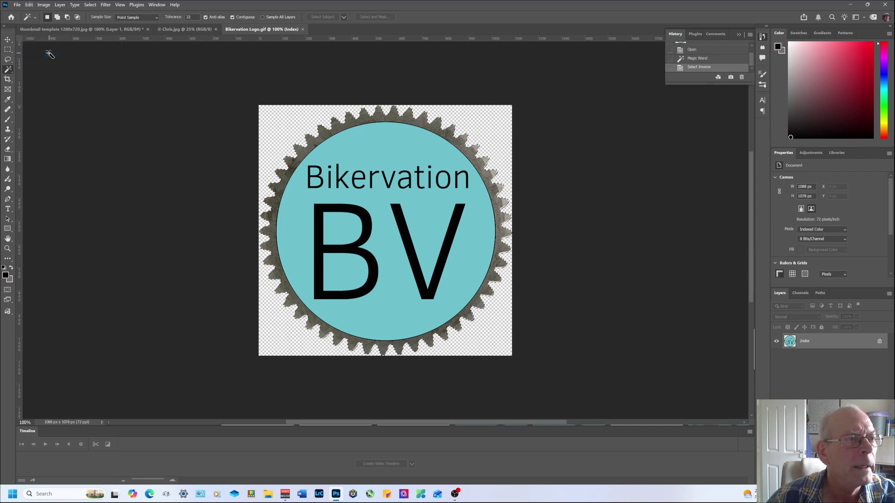
pyautogui.click(100, 30)
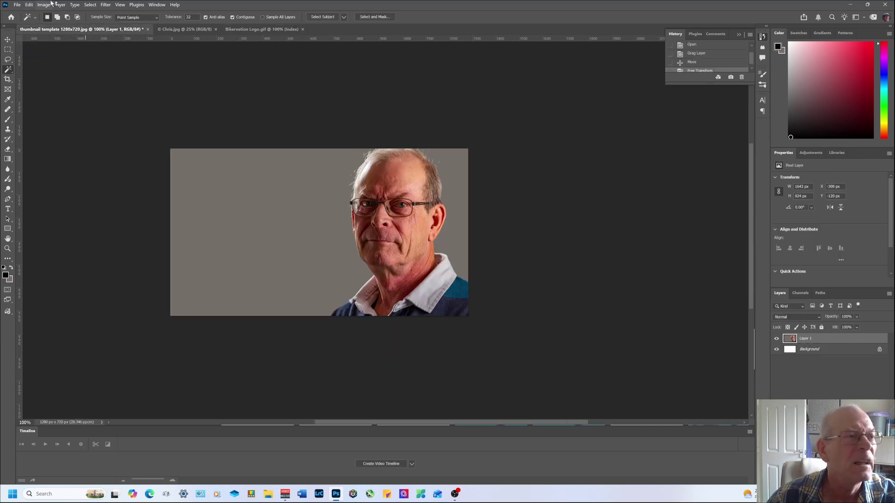
pyautogui.click(30, 5)
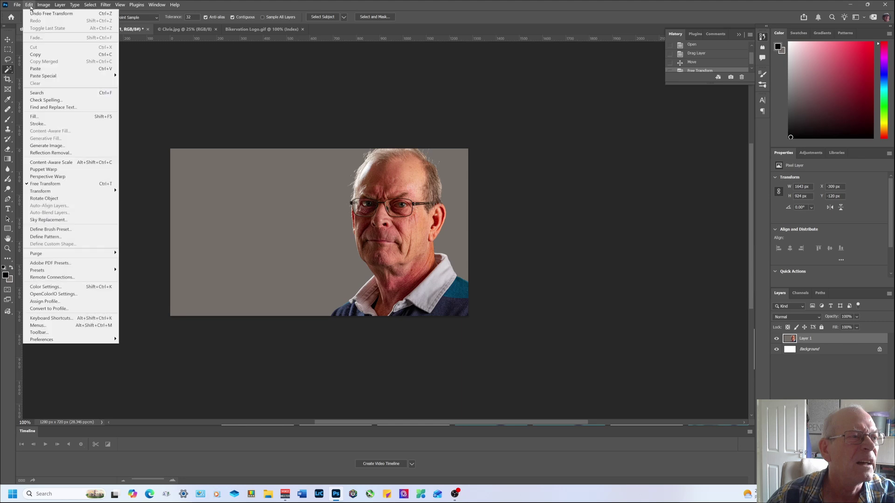
pyautogui.click(53, 69)
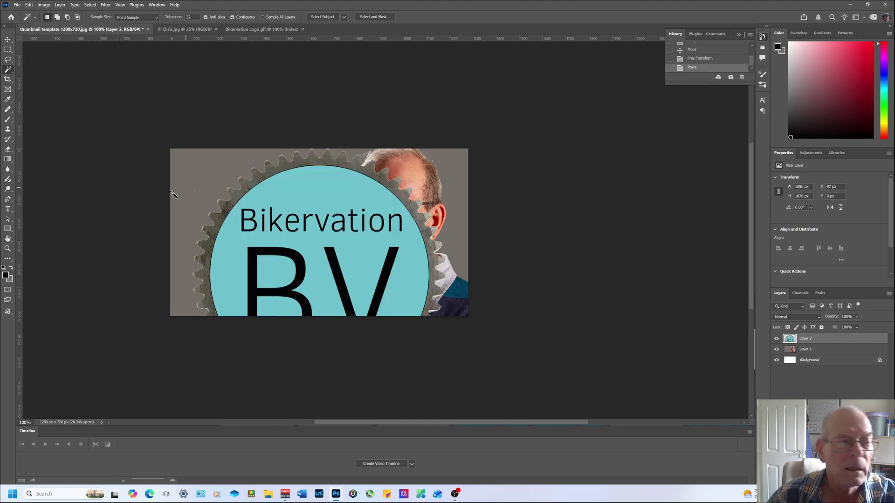
# Step: Scale the pasted logo down to about 18.6%, place it in the canvas's lower-right corner over the shoulder, and apply the transform
pyautogui.click(16, 5)
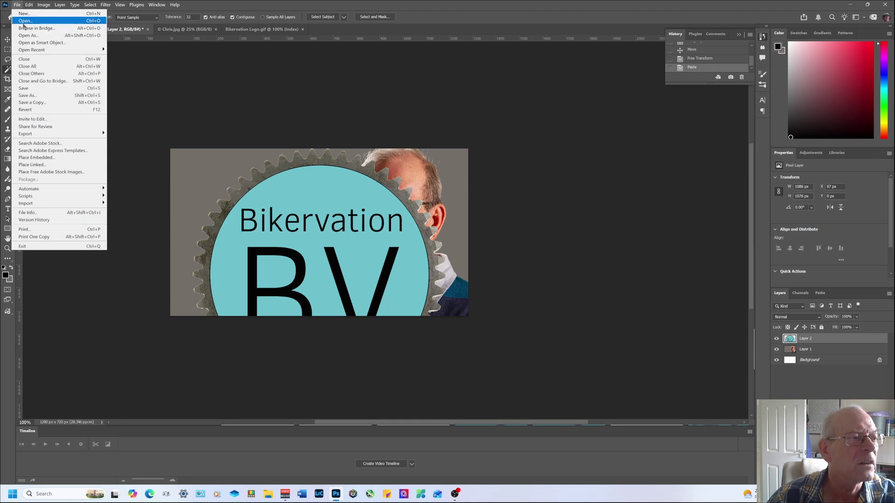
pyautogui.click(29, 4)
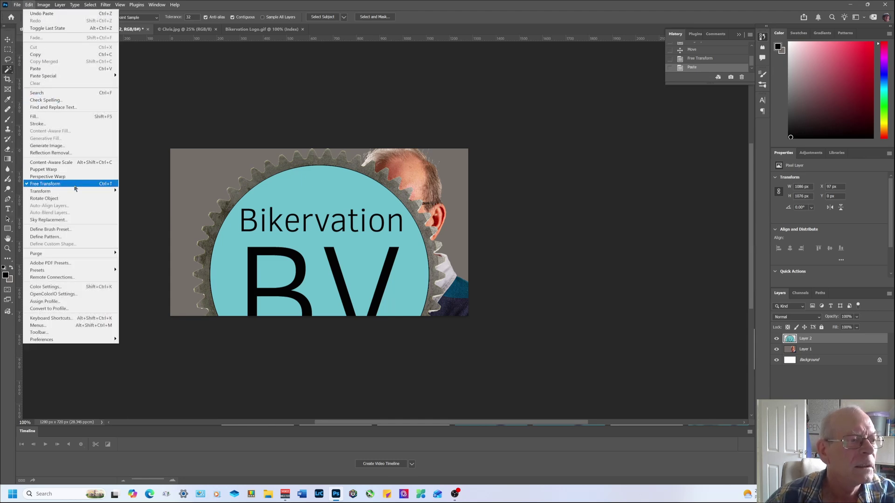
pyautogui.moveTo(77, 191)
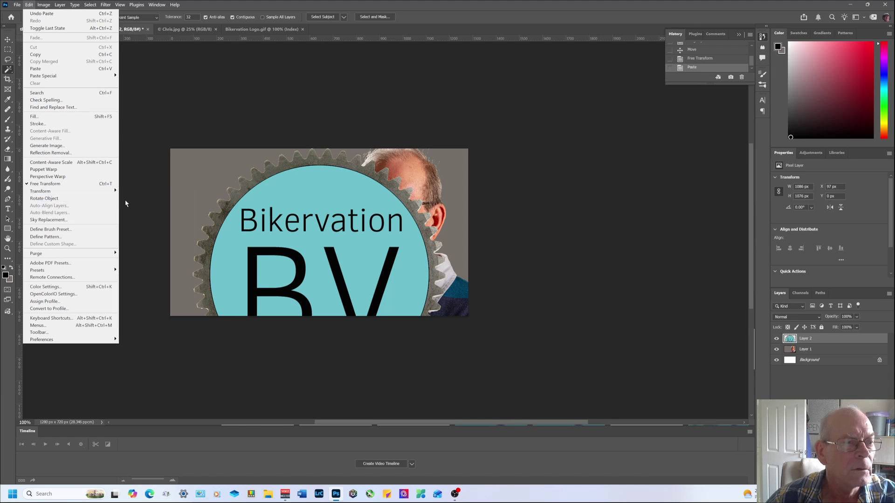
pyautogui.moveTo(112, 191)
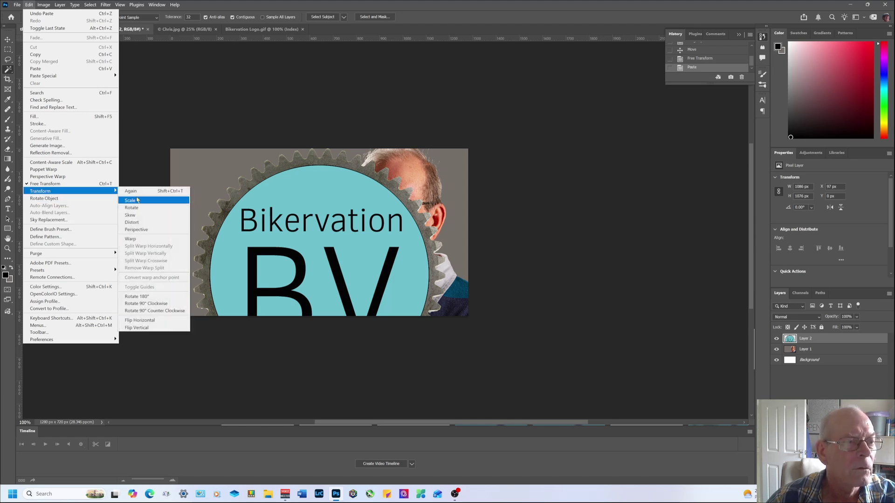
pyautogui.click(136, 201)
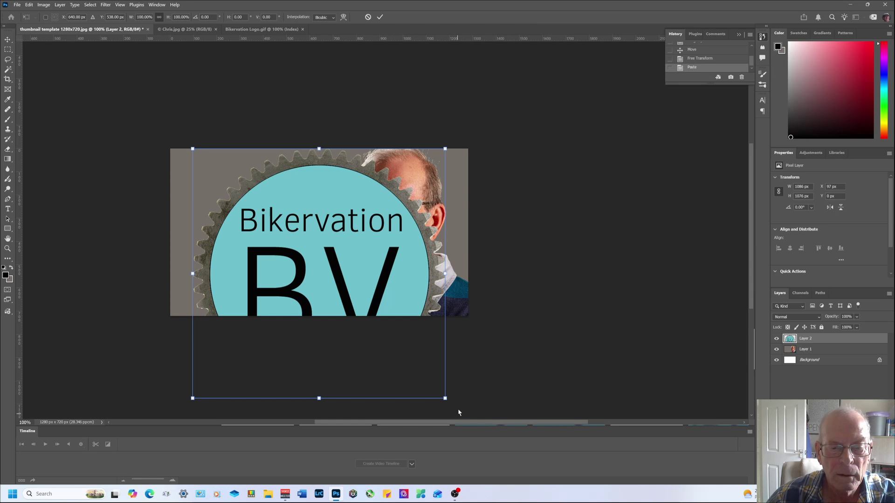
pyautogui.moveTo(445, 398); pyautogui.dragTo(444, 290)
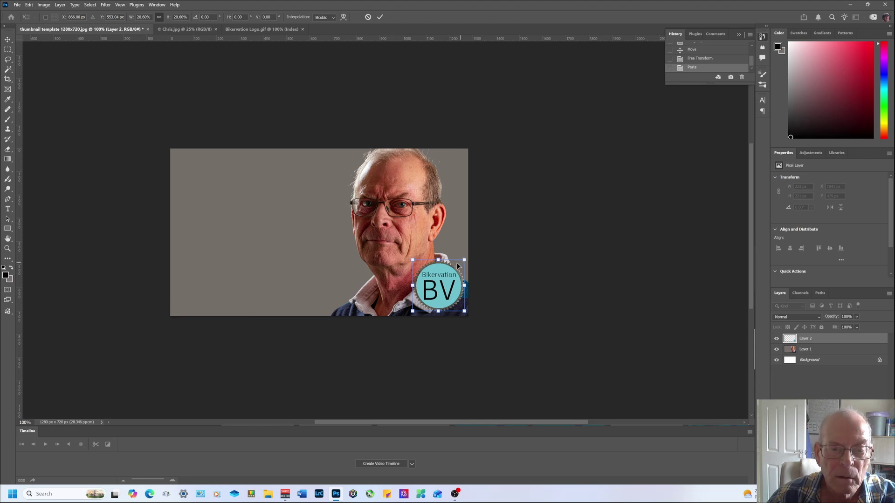
pyautogui.moveTo(413, 259); pyautogui.dragTo(405, 253)
pyautogui.moveTo(422, 283); pyautogui.dragTo(429, 286)
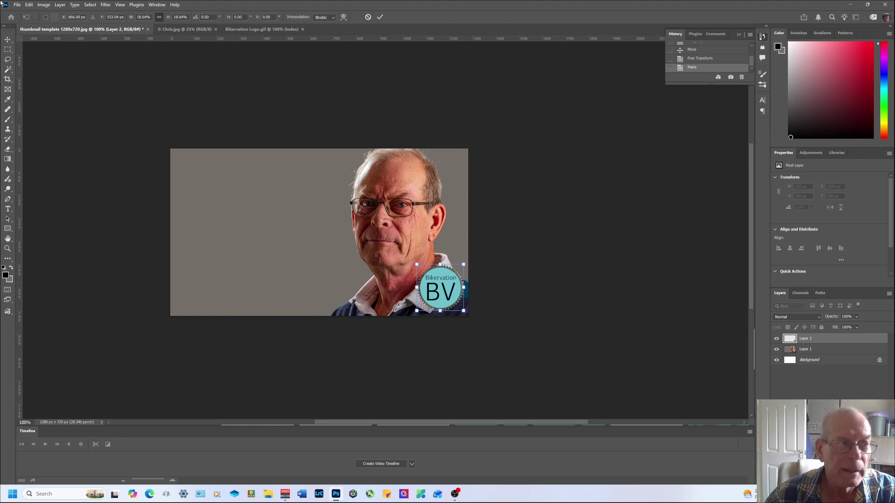
pyautogui.click(9, 41)
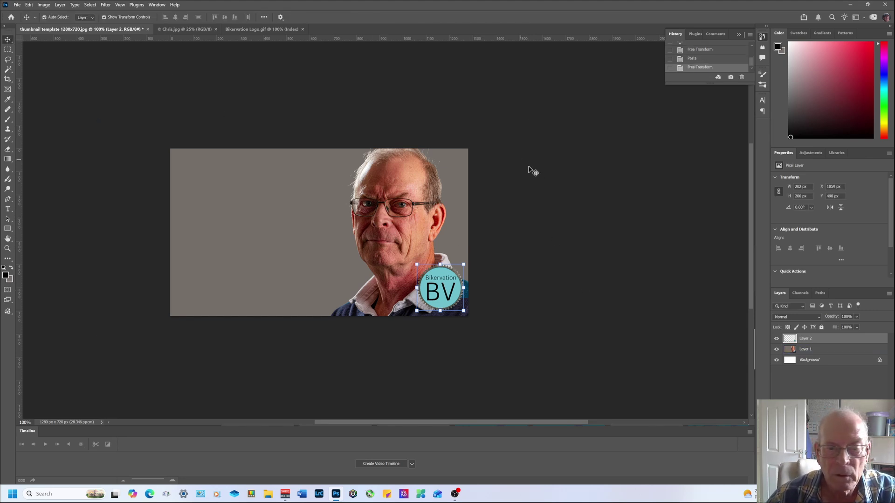
# Step: Choose the Horizontal Type tool and set its text colour to the near-white f8f5f5
pyautogui.click(8, 209)
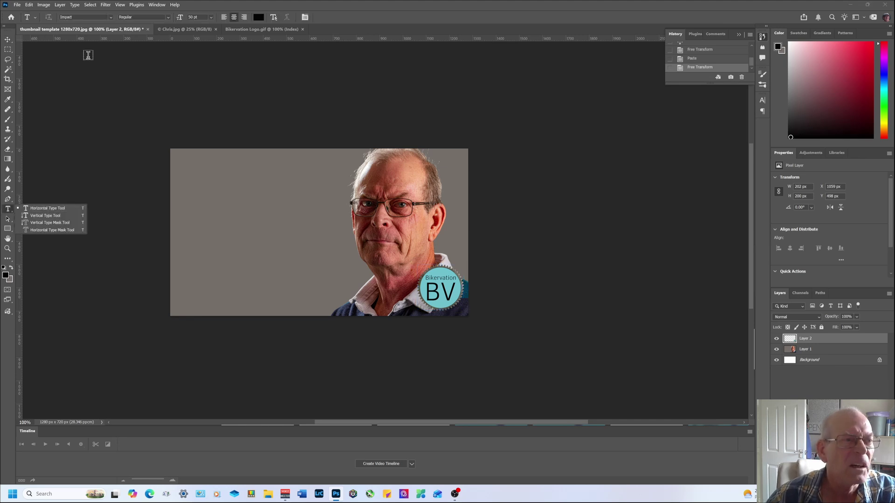
pyautogui.click(259, 17)
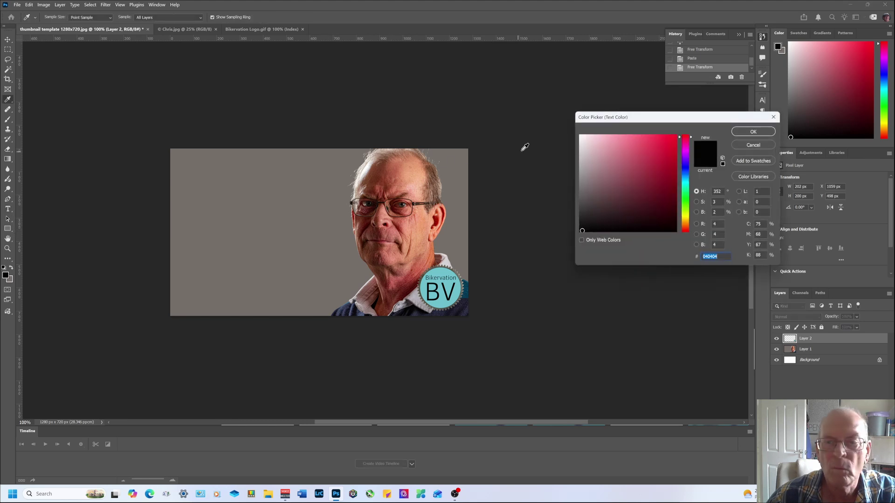
pyautogui.click(581, 137)
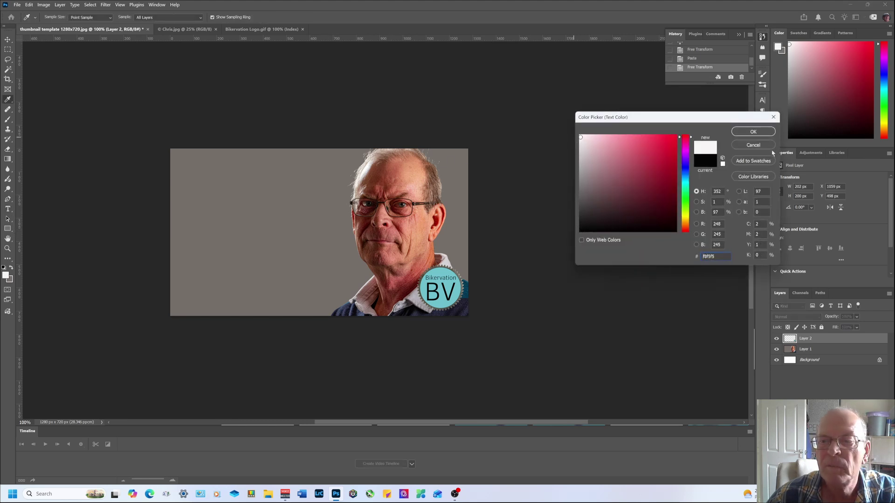
pyautogui.click(762, 132)
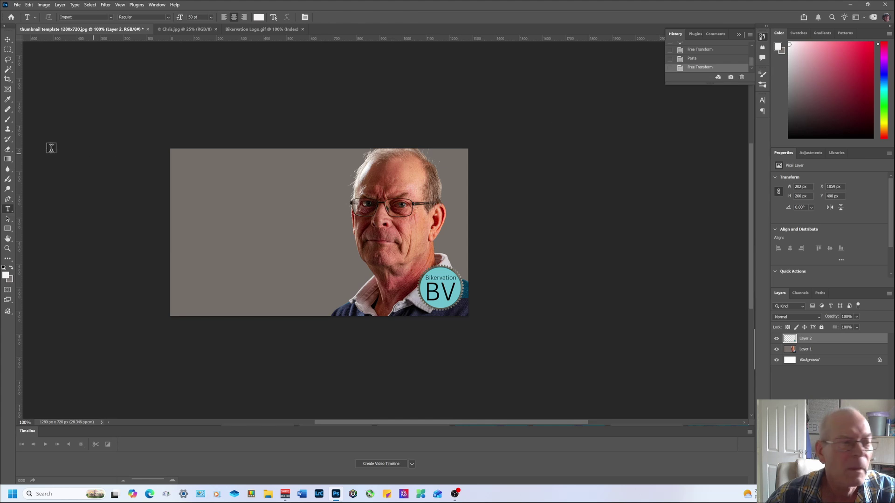
# Step: Add the centred Impact 50 pt text "How I made / this / thumbnail" on three lines in the canvas's upper-left grey area
pyautogui.click(189, 183)
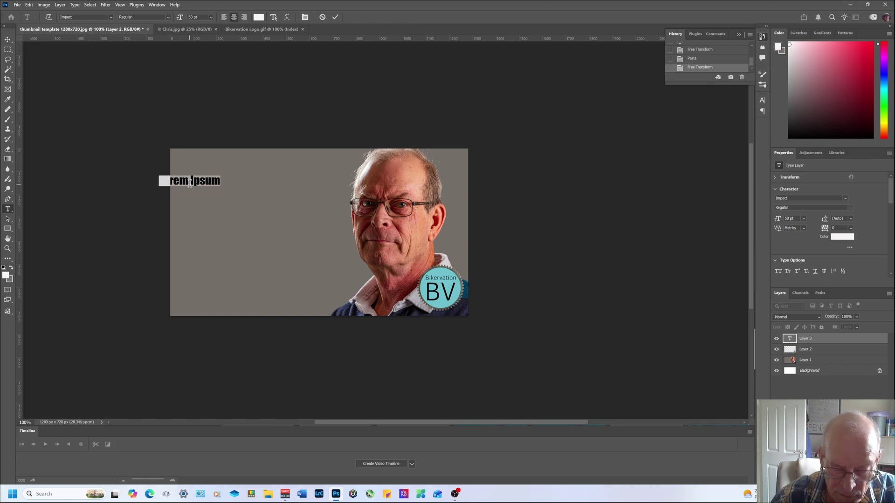
pyautogui.press('BackSpace')
pyautogui.write('How')
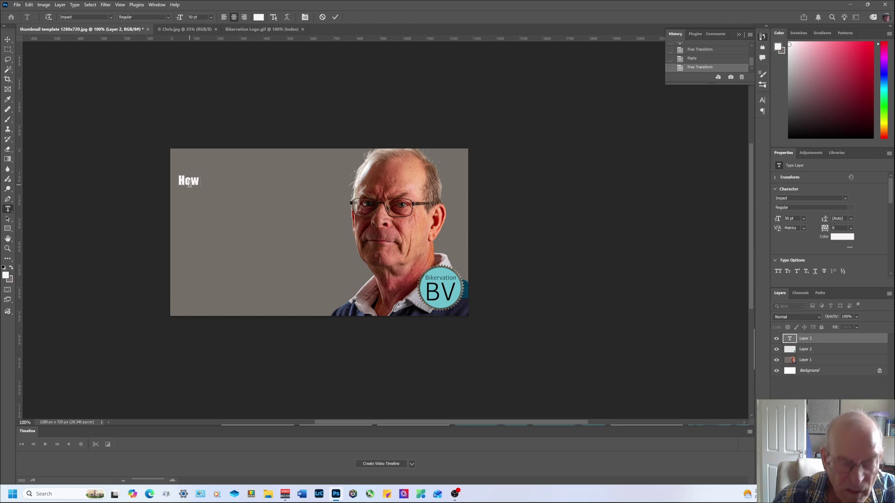
pyautogui.write(' I')
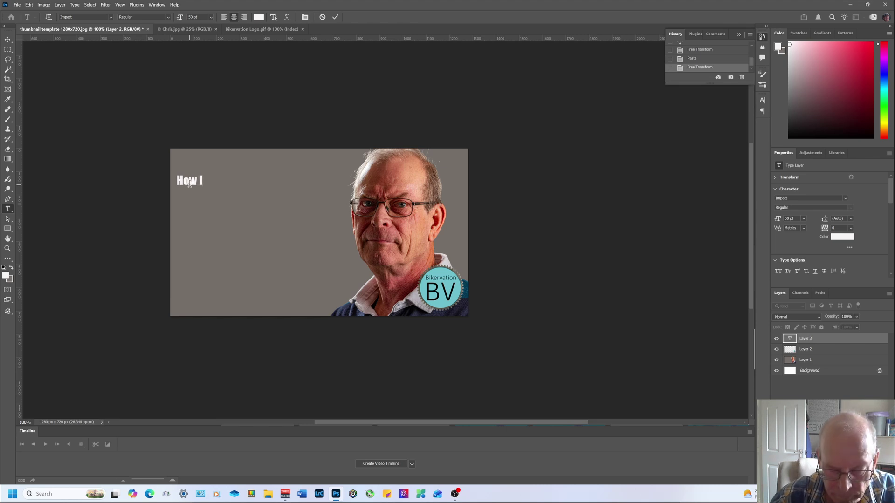
pyautogui.write(' made')
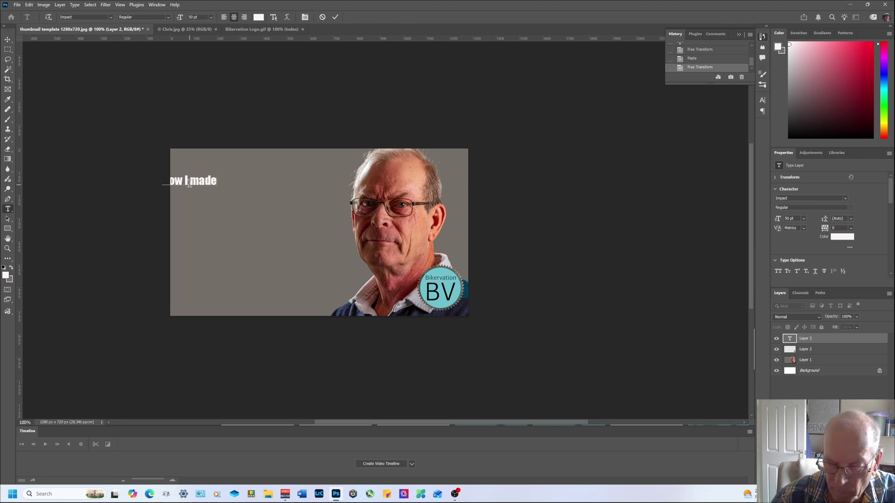
pyautogui.write('thi')
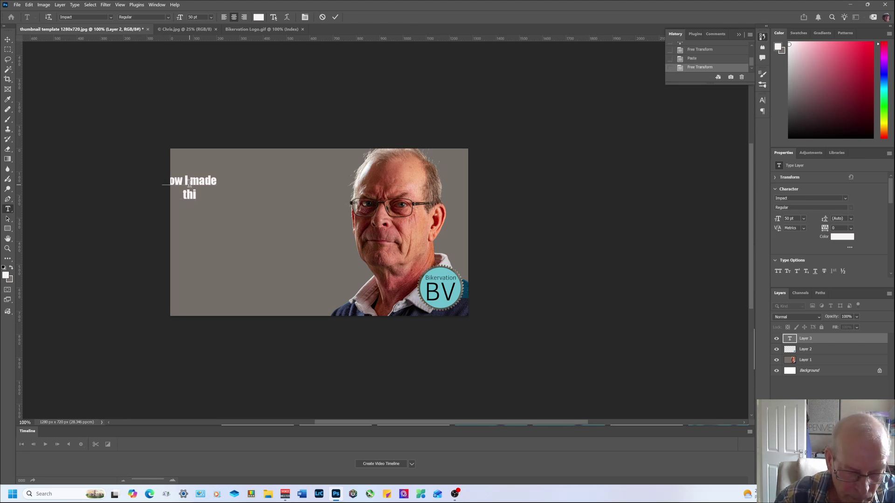
pyautogui.write('s')
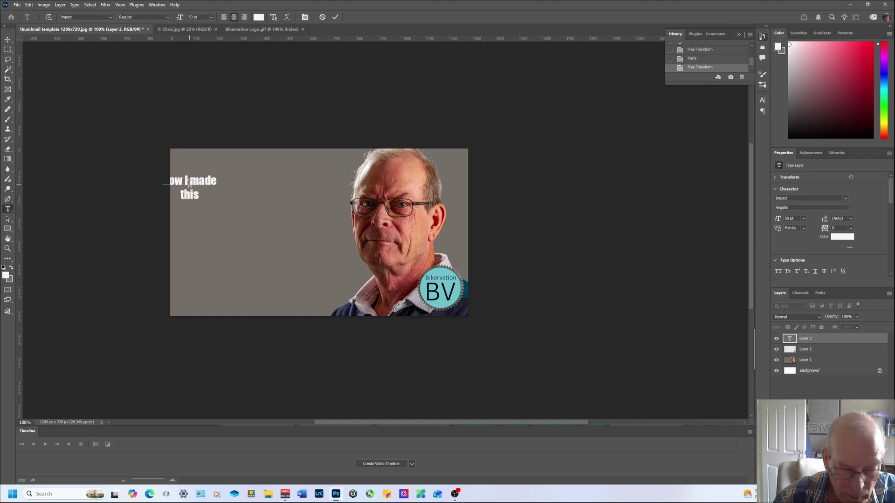
pyautogui.write('thu')
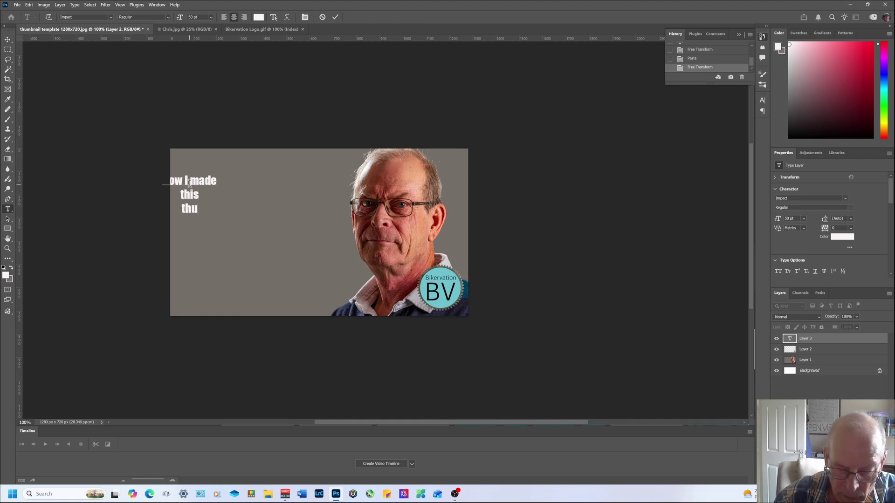
pyautogui.write('mbn')
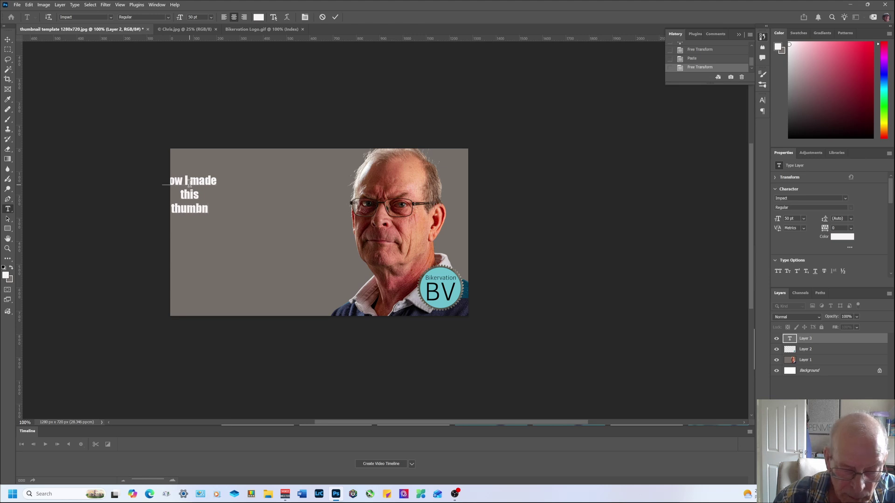
pyautogui.write('ail')
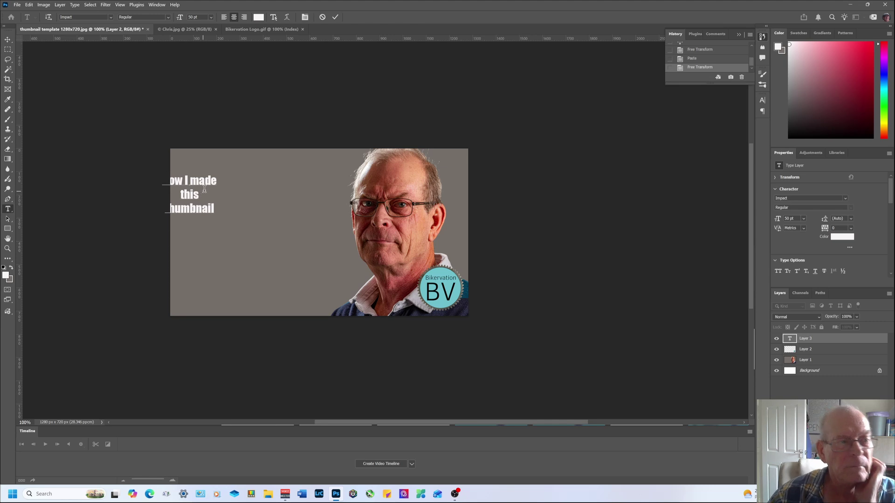
pyautogui.moveTo(211, 168); pyautogui.dragTo(240, 173)
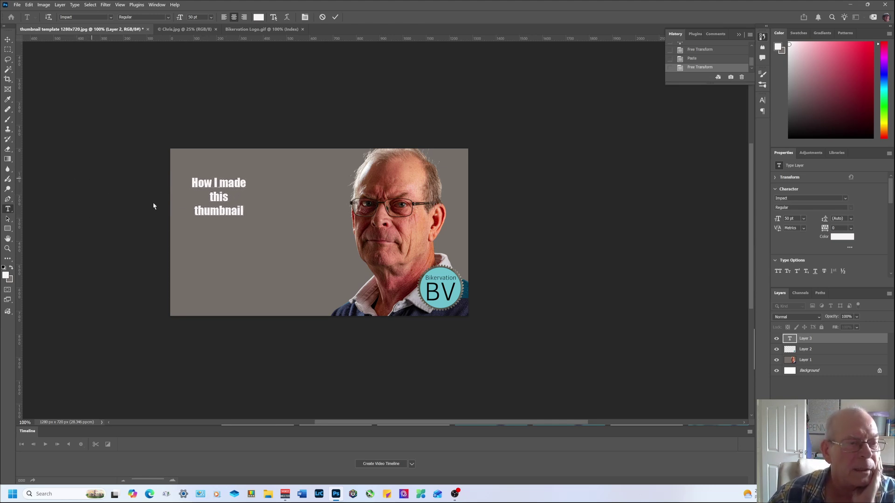
# Step: Scale the headline text to about 327% so it fills the grey area beside the portrait, and apply the transform
pyautogui.moveTo(191, 178); pyautogui.dragTo(252, 215)
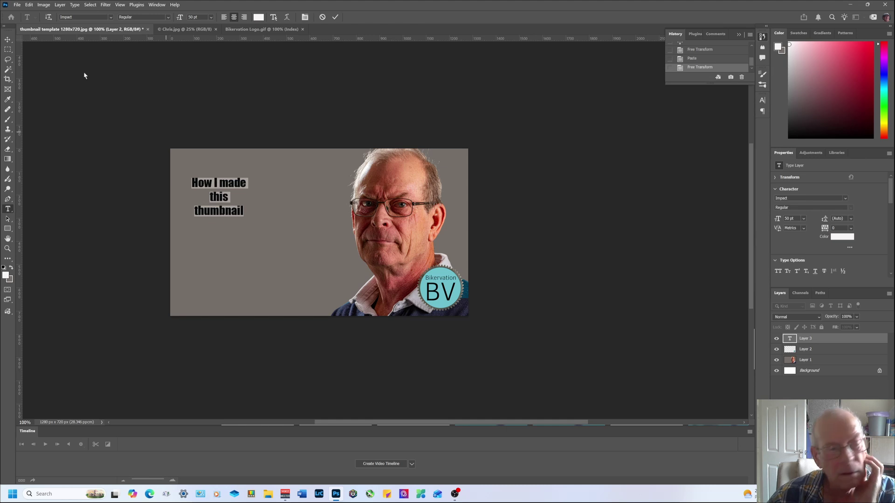
pyautogui.click(29, 5)
pyautogui.moveTo(84, 191)
pyautogui.click(131, 200)
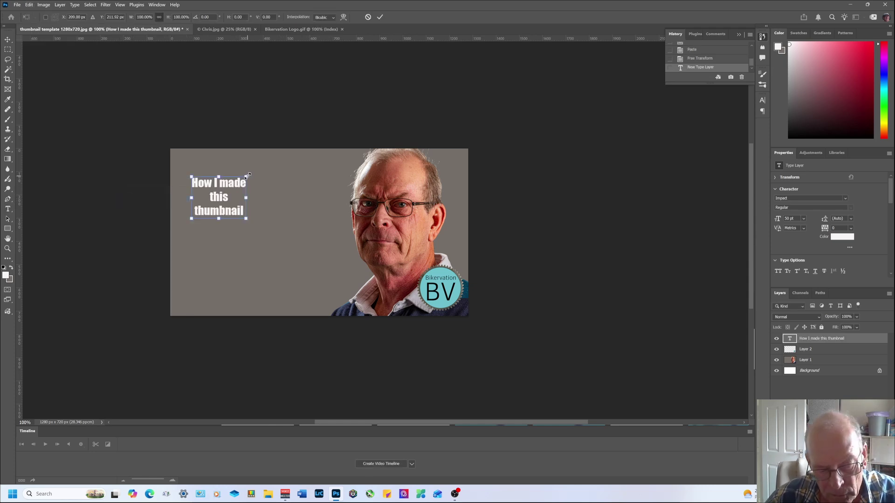
pyautogui.moveTo(248, 175); pyautogui.dragTo(264, 163)
pyautogui.moveTo(263, 232); pyautogui.dragTo(284, 248)
pyautogui.moveTo(219, 197); pyautogui.dragTo(292, 216)
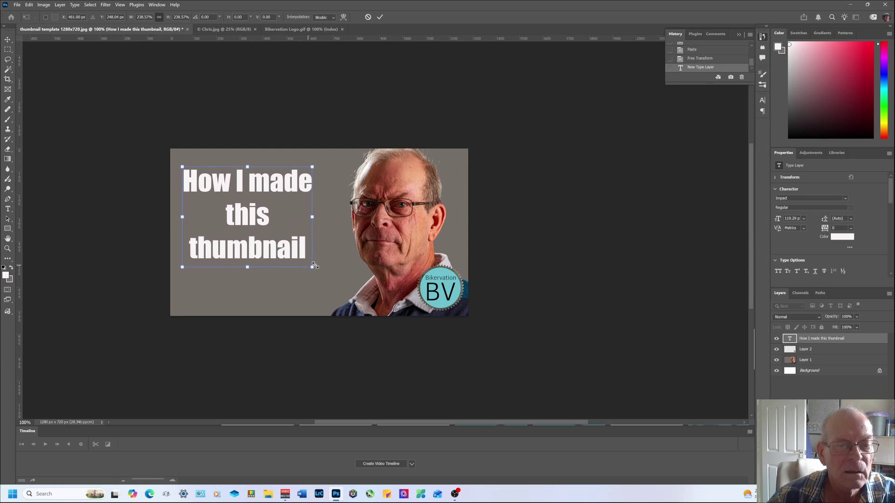
pyautogui.moveTo(312, 267); pyautogui.dragTo(325, 289)
pyautogui.moveTo(307, 234); pyautogui.dragTo(334, 237)
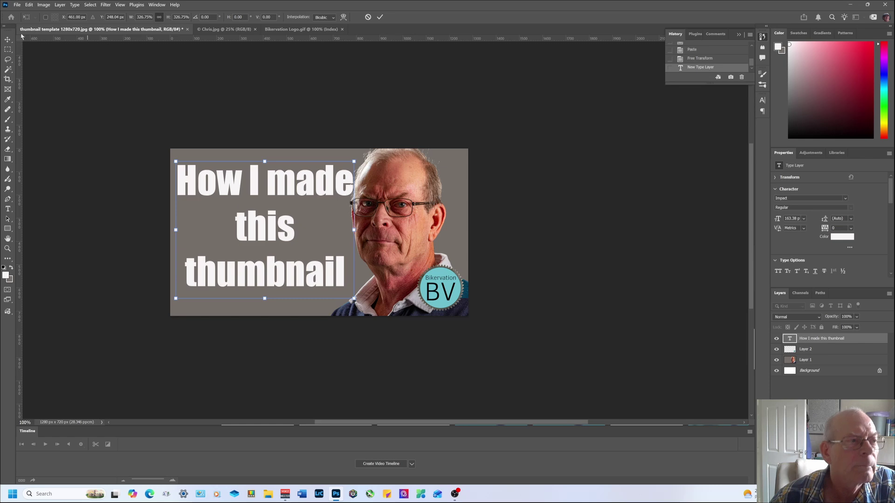
pyautogui.click(6, 41)
# Step: Nudge the headline text slightly down and to the left, just clear of the face
pyautogui.click(193, 78)
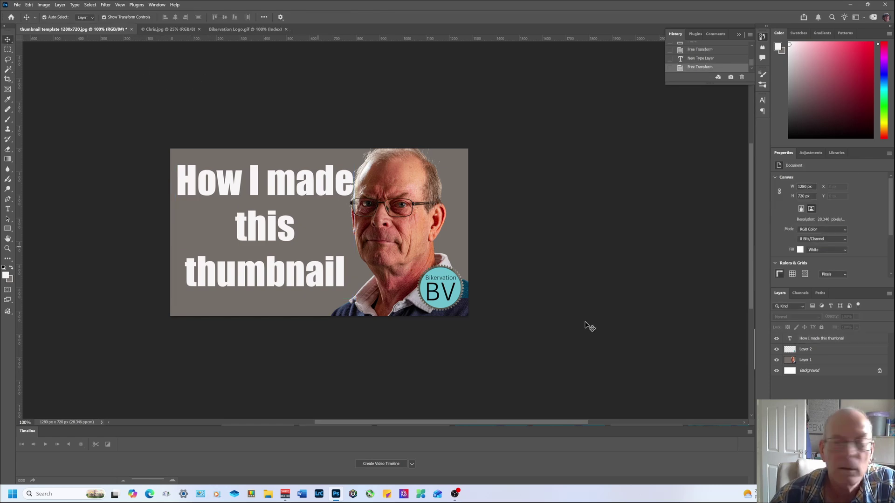
pyautogui.click(332, 229)
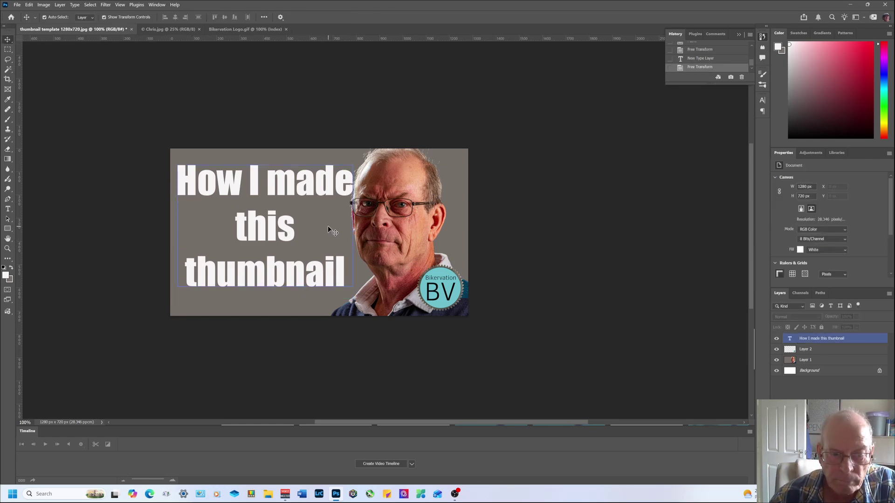
pyautogui.moveTo(328, 224); pyautogui.dragTo(326, 227)
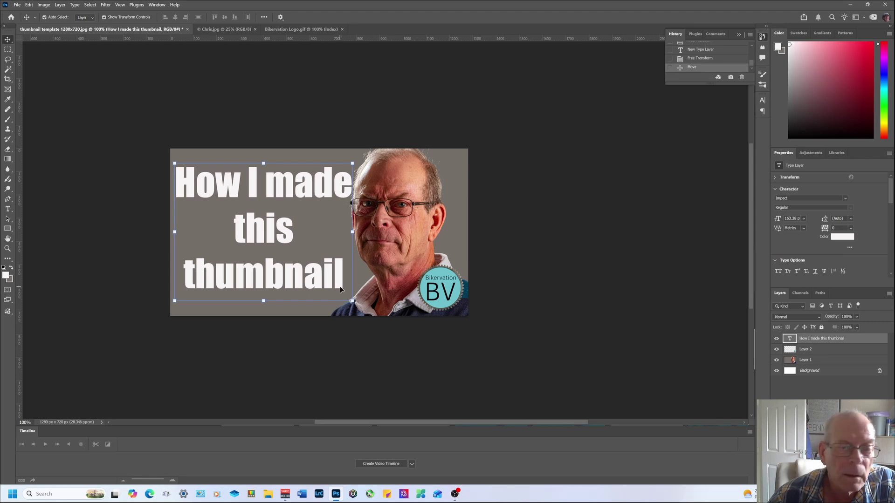
# Step: Add a black inside Stroke of 3 px to the "How I made this thumbnail" text layer through its blending options
pyautogui.rightClick(815, 340)
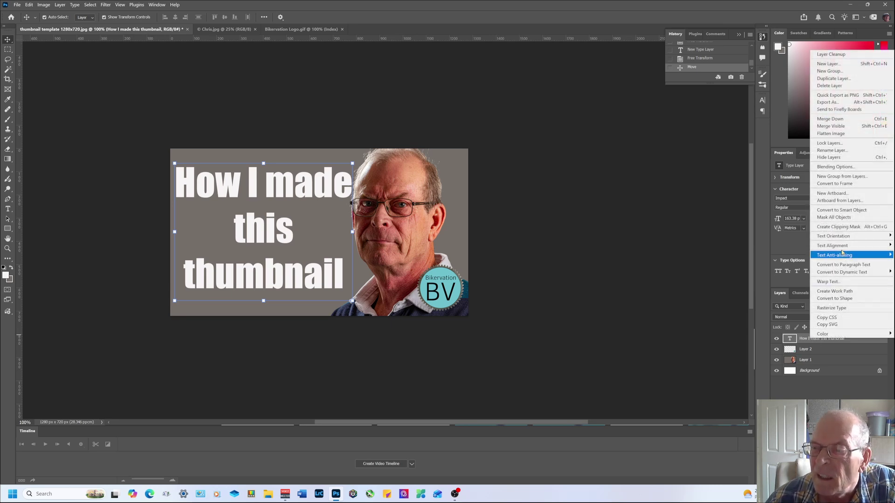
pyautogui.click(835, 168)
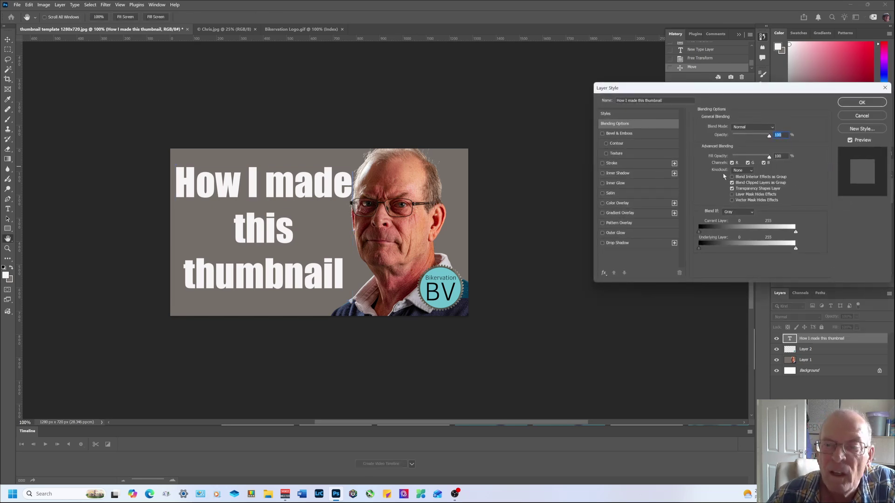
pyautogui.click(647, 164)
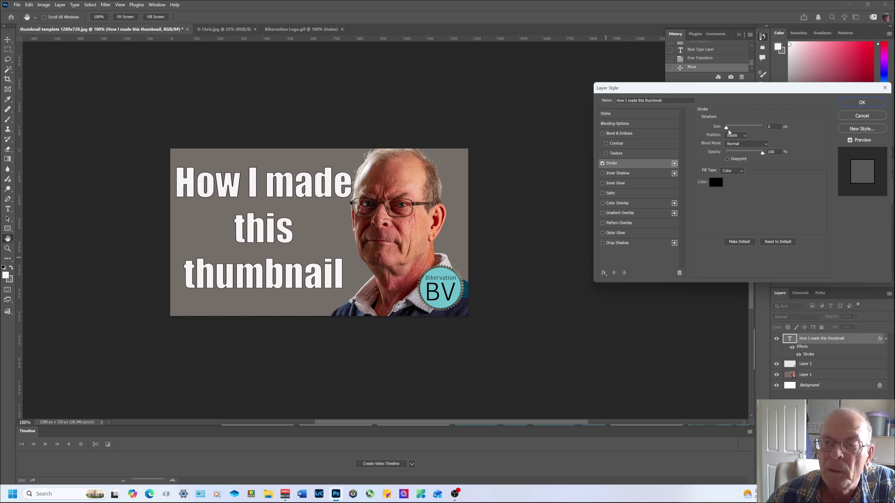
pyautogui.moveTo(727, 128); pyautogui.dragTo(727, 129)
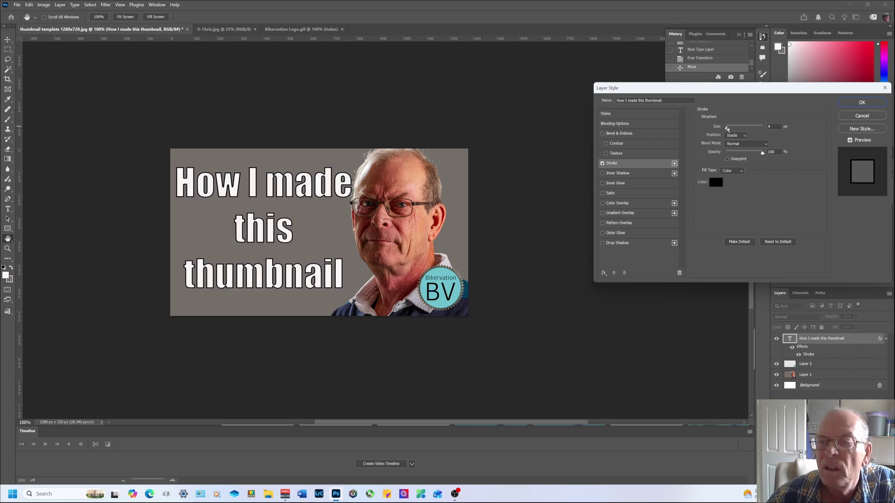
pyautogui.moveTo(727, 129); pyautogui.dragTo(727, 129)
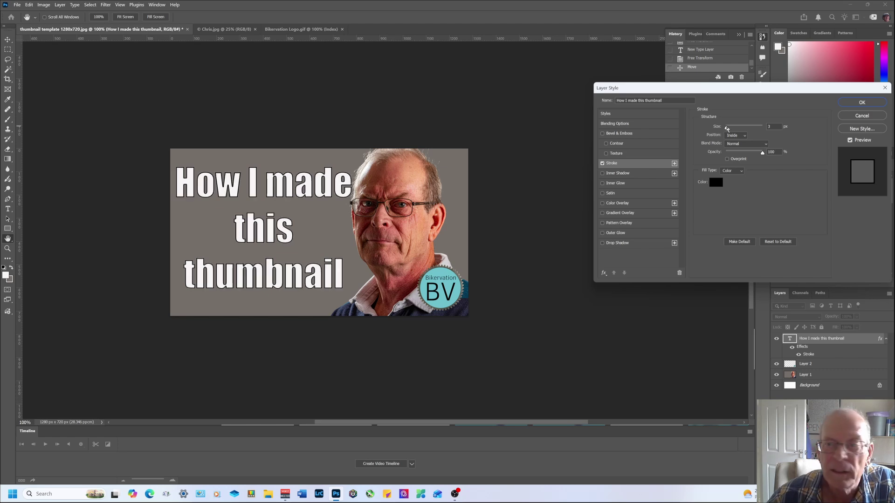
pyautogui.moveTo(727, 129); pyautogui.dragTo(727, 128)
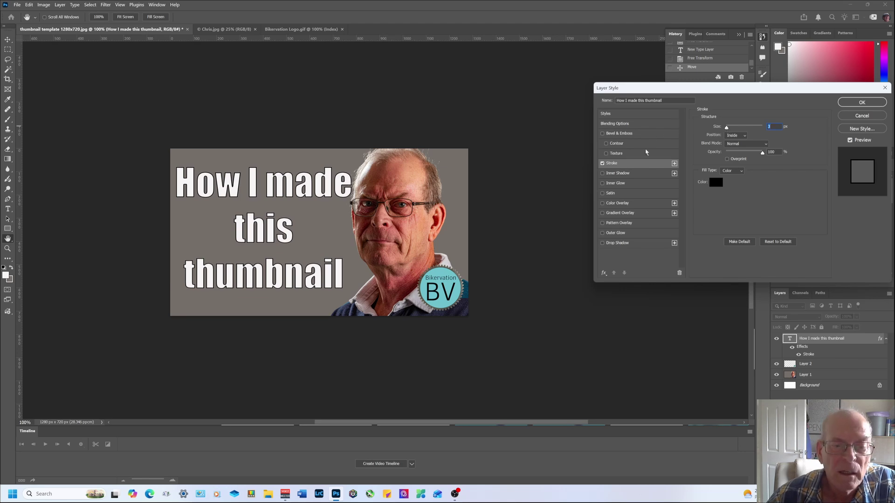
# Step: Add a black Outer Glow to the headline text with 51% opacity, 20% spread and 57 px size, and apply the layer style
pyautogui.click(640, 235)
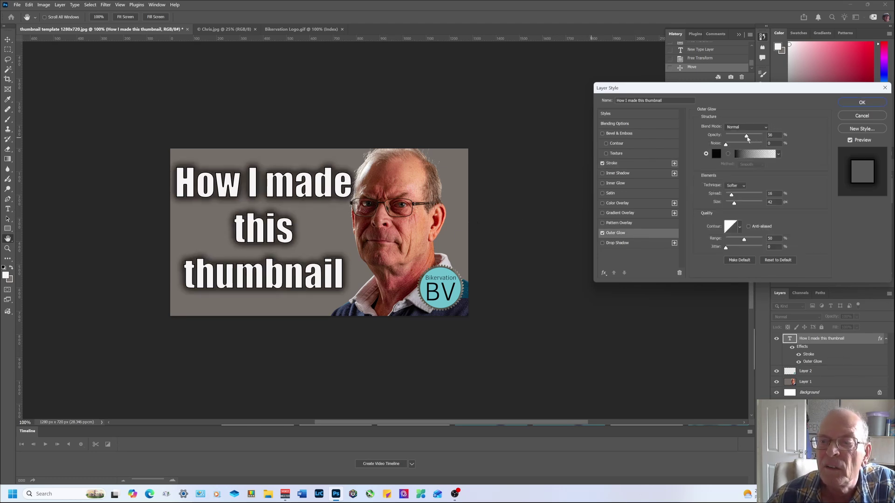
pyautogui.moveTo(747, 137)
pyautogui.mouseDown()
pyautogui.moveTo(761, 135)
pyautogui.moveTo(712, 145)
pyautogui.moveTo(738, 136)
pyautogui.mouseUp()
pyautogui.moveTo(734, 203)
pyautogui.mouseDown()
pyautogui.moveTo(743, 202)
pyautogui.moveTo(737, 198)
pyautogui.mouseUp()
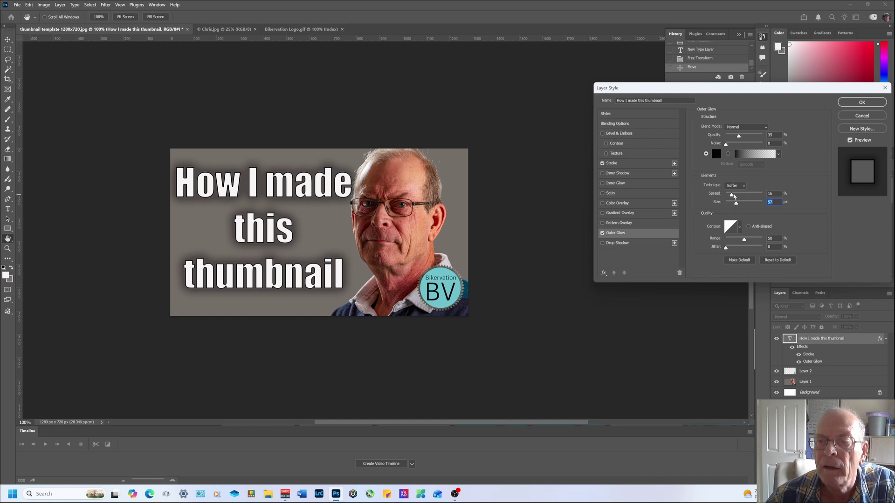
pyautogui.moveTo(731, 196)
pyautogui.mouseDown()
pyautogui.moveTo(743, 197)
pyautogui.moveTo(734, 197)
pyautogui.mouseUp()
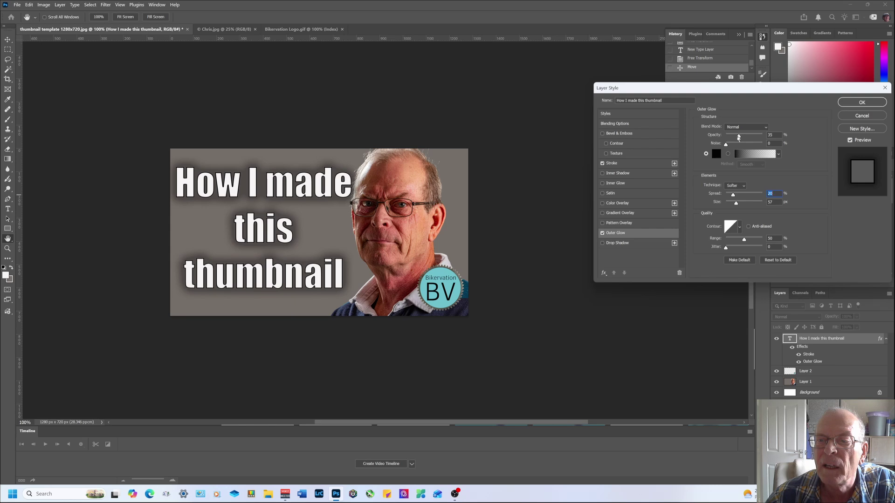
pyautogui.moveTo(739, 138); pyautogui.dragTo(745, 138)
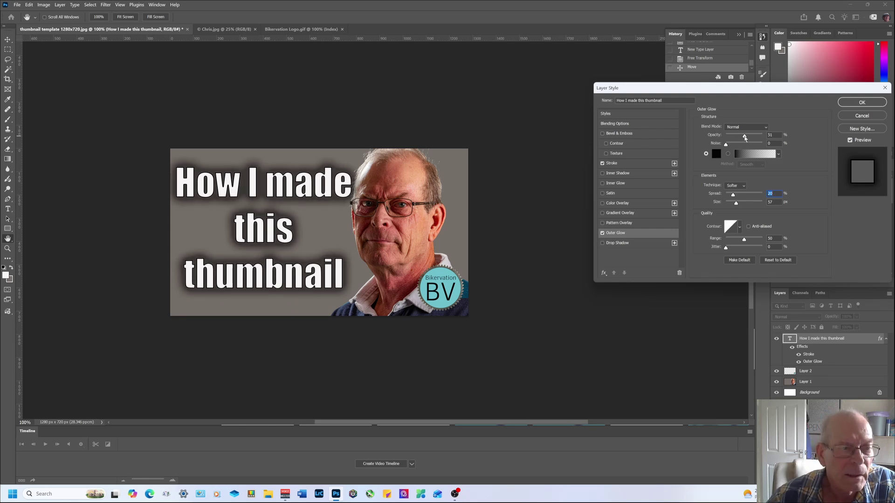
pyautogui.click(745, 138)
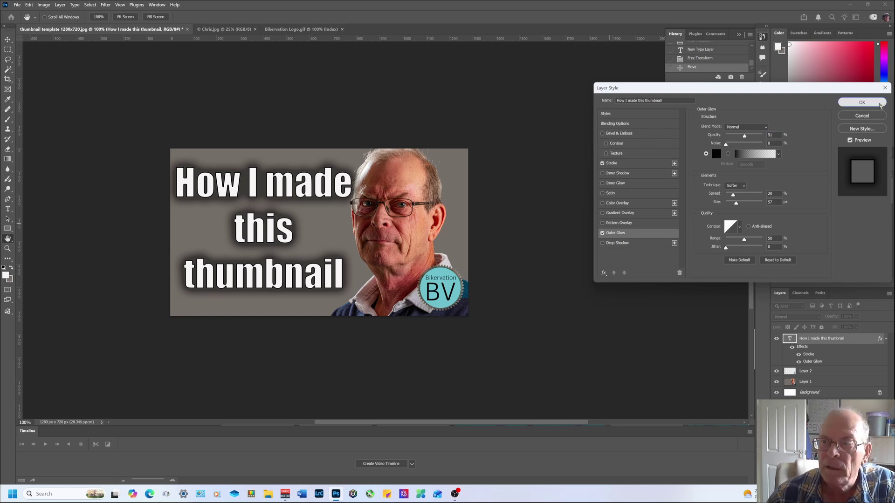
pyautogui.click(861, 102)
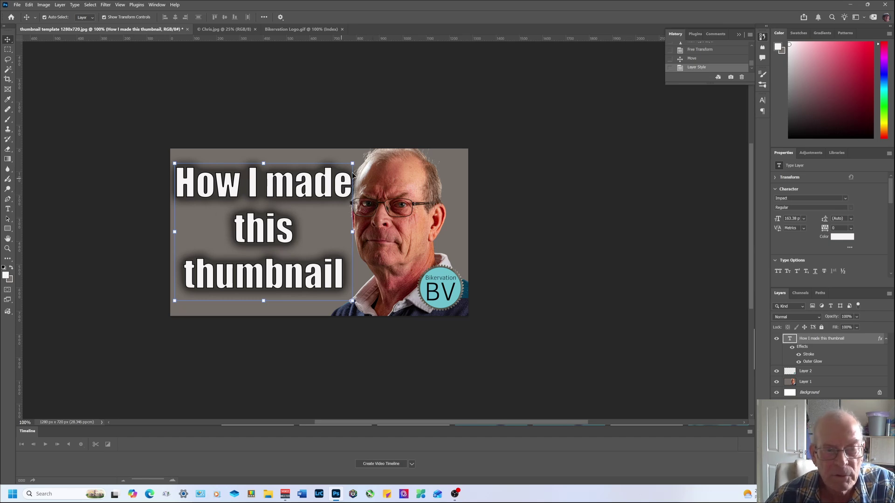
# Step: Open the Texturelabs_Grunge_138M image and bring it into the thumbnail document as a new layer covering the whole canvas
pyautogui.click(17, 5)
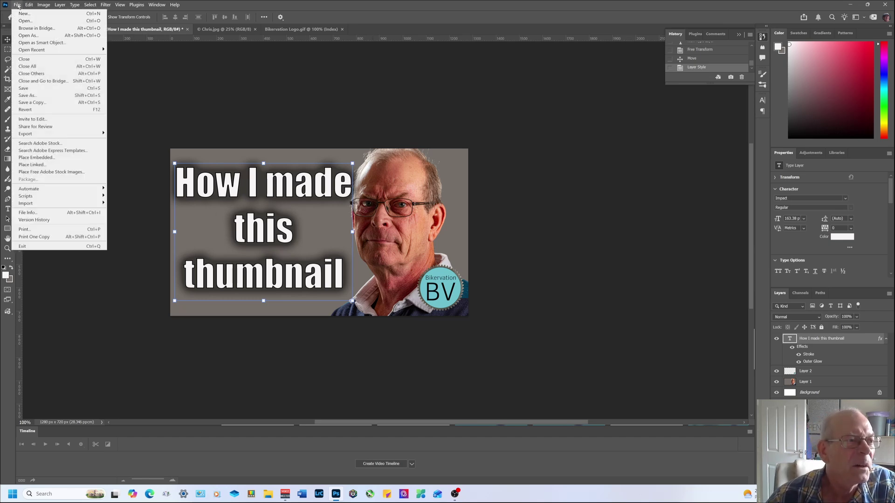
pyautogui.click(26, 22)
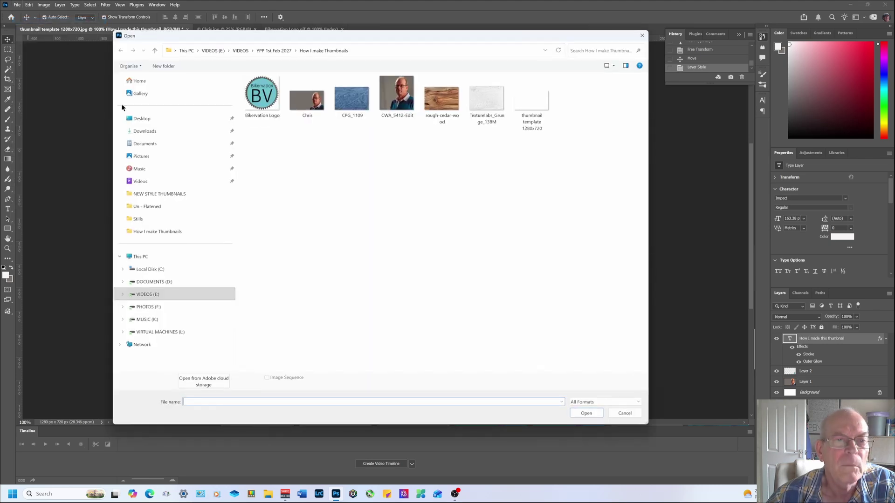
pyautogui.click(483, 103)
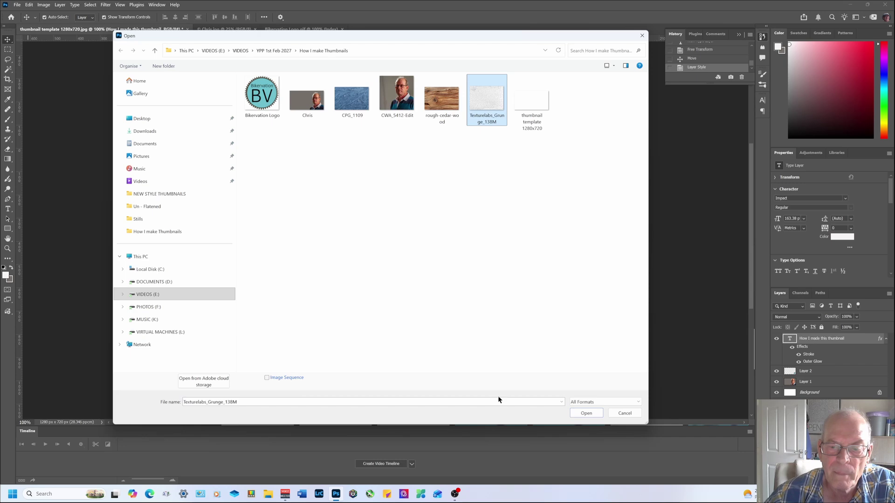
pyautogui.click(586, 413)
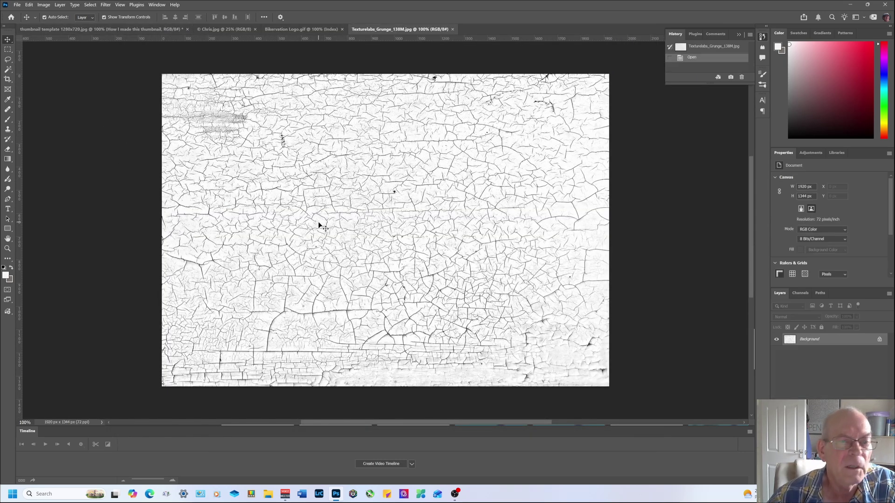
pyautogui.moveTo(340, 223); pyautogui.dragTo(337, 242)
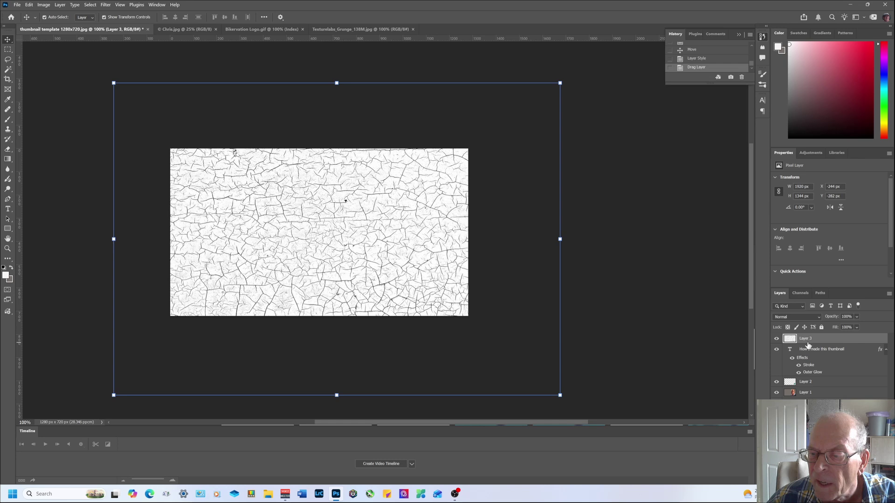
# Step: Clip the crackle texture layer to the headline text and scale it down to about 1307 x 914 px, positioned over the text
pyautogui.moveTo(808, 345); pyautogui.dragTo(808, 340)
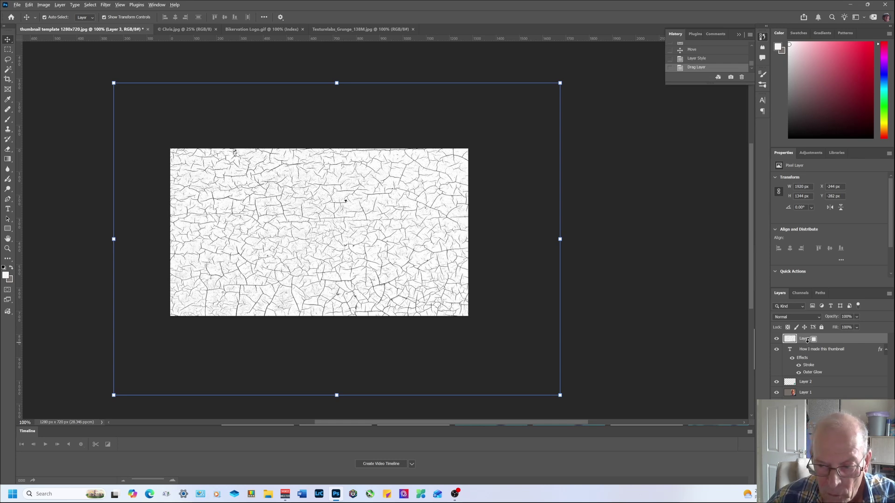
pyautogui.keyDown('alt'); pyautogui.click(808, 341); pyautogui.keyUp('alt')
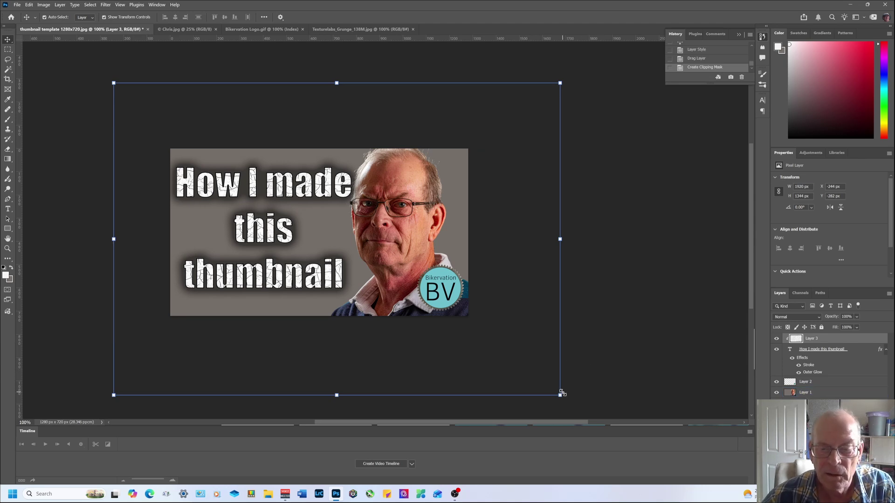
pyautogui.moveTo(560, 394); pyautogui.dragTo(501, 328)
pyautogui.moveTo(335, 340); pyautogui.dragTo(309, 335)
pyautogui.press('Return')
# Step: Try a white Inner Glow on the headline text with 32% opacity, 10% choke, 16 px size, 35% range and 22% jitter
pyautogui.click(781, 370)
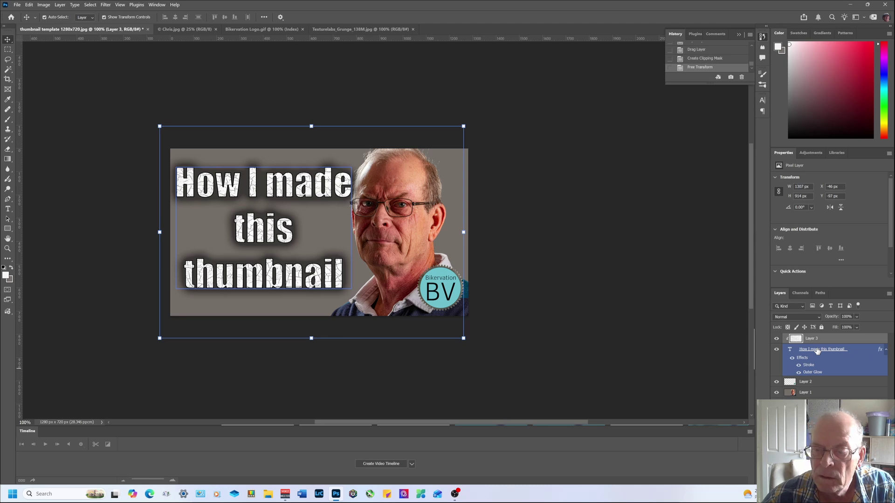
pyautogui.rightClick(816, 352)
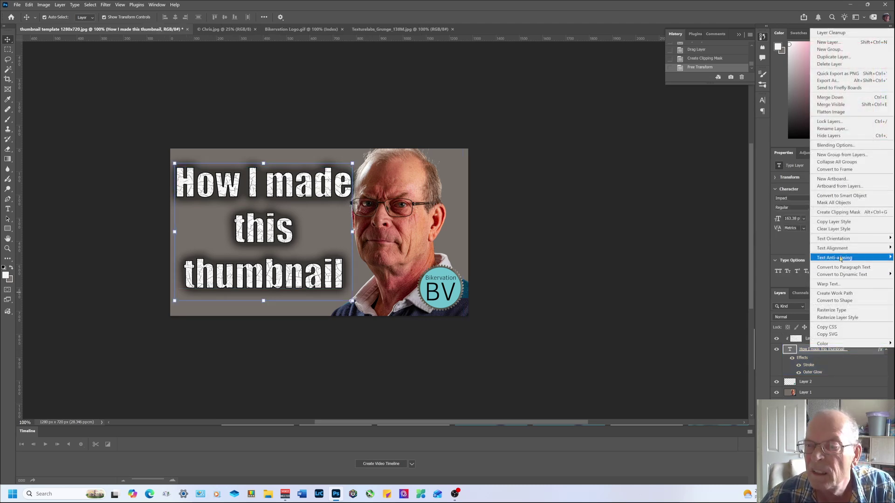
pyautogui.click(832, 146)
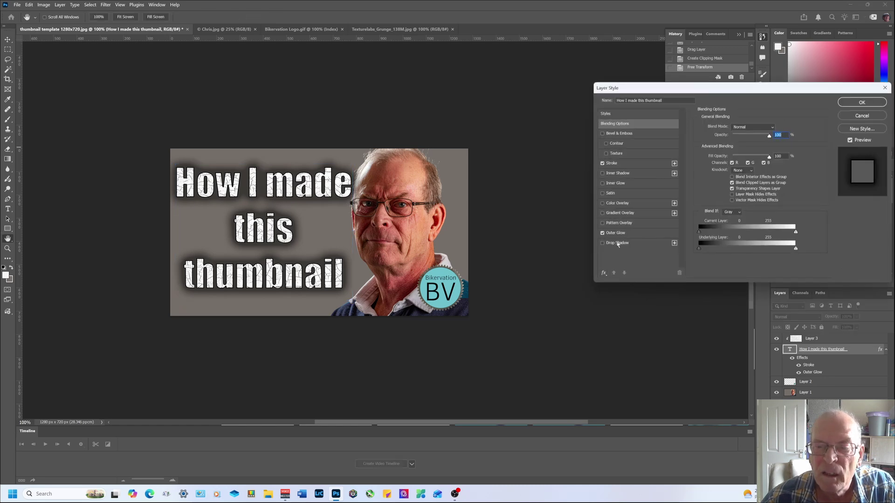
pyautogui.click(638, 186)
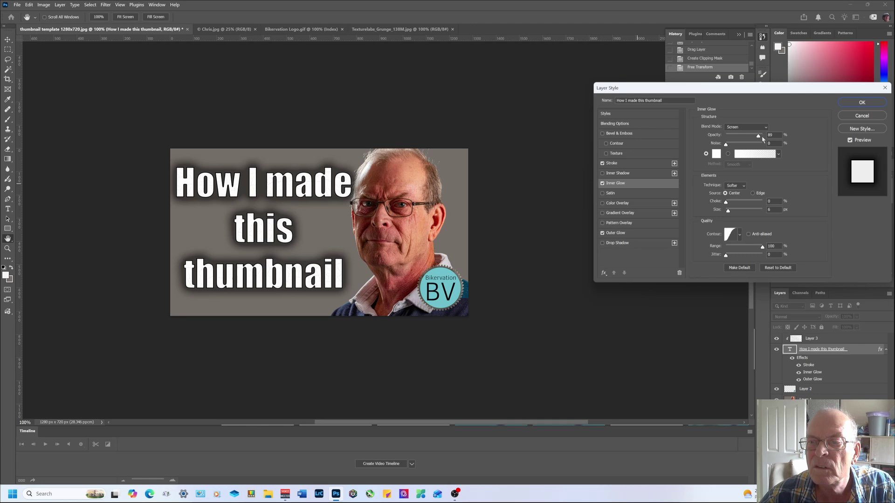
pyautogui.moveTo(760, 136); pyautogui.dragTo(738, 140)
pyautogui.moveTo(730, 213); pyautogui.dragTo(730, 213)
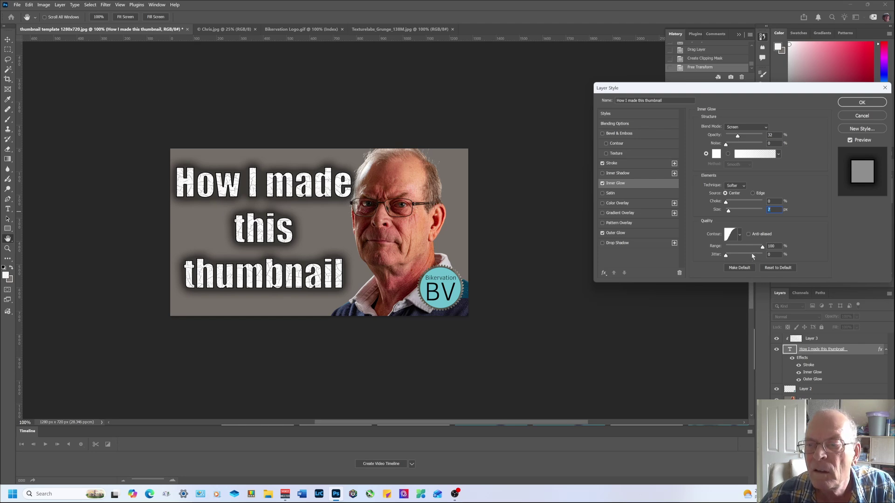
pyautogui.moveTo(762, 248); pyautogui.dragTo(739, 259)
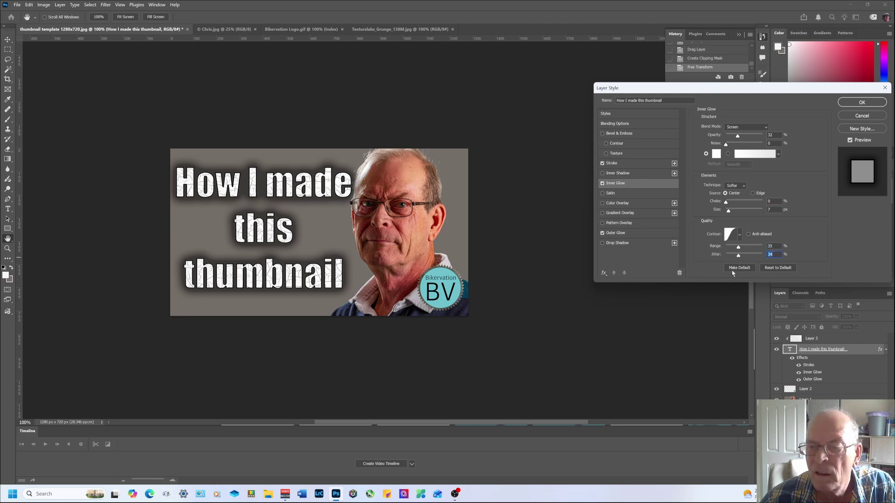
pyautogui.click(741, 256)
pyautogui.moveTo(741, 256); pyautogui.dragTo(735, 261)
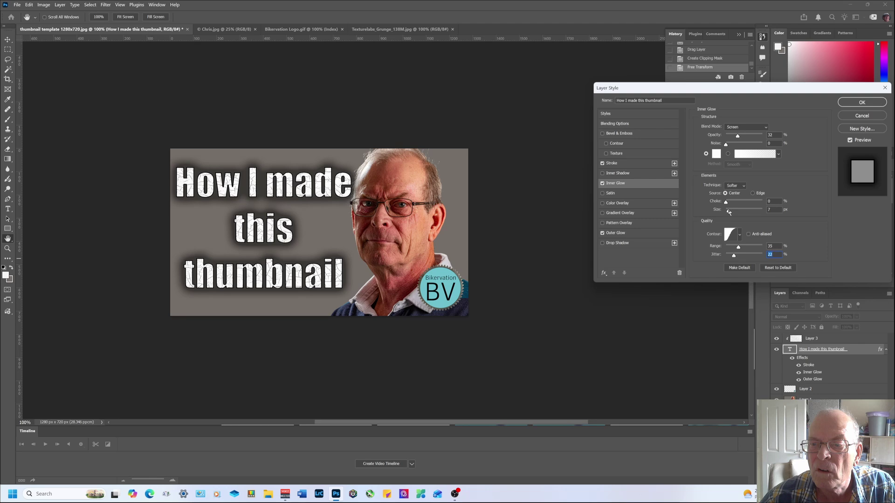
pyautogui.moveTo(729, 212)
pyautogui.mouseDown()
pyautogui.moveTo(743, 213)
pyautogui.moveTo(733, 212)
pyautogui.mouseUp()
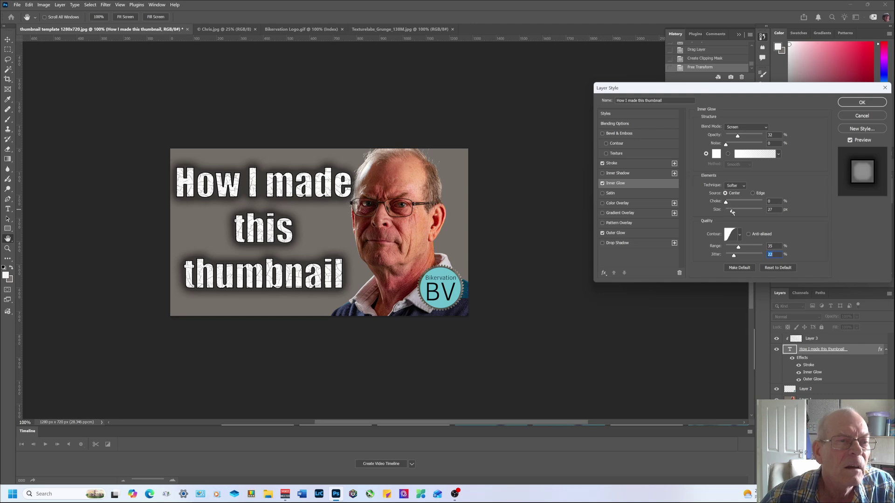
pyautogui.moveTo(732, 212)
pyautogui.mouseDown()
pyautogui.moveTo(730, 202)
pyautogui.moveTo(760, 203)
pyautogui.moveTo(731, 208)
pyautogui.mouseUp()
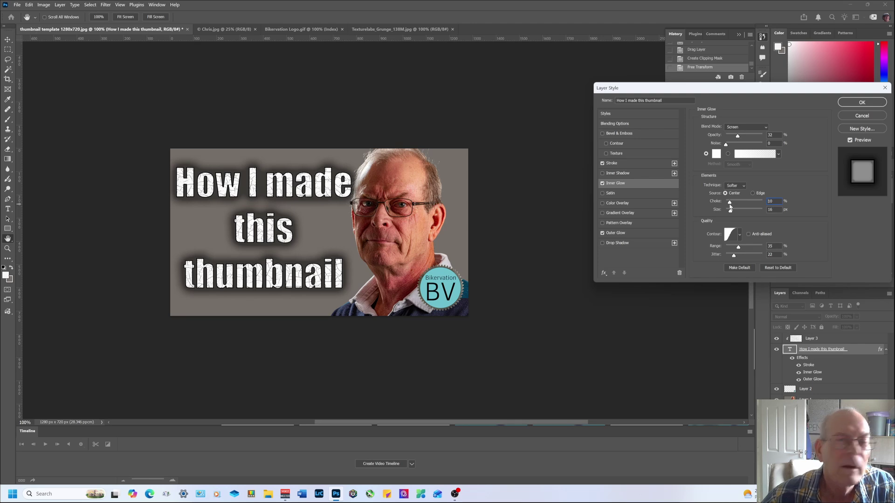
# Step: Review the headline's outer and inner glow settings, switch the Inner Glow off and apply the layer style
pyautogui.click(624, 234)
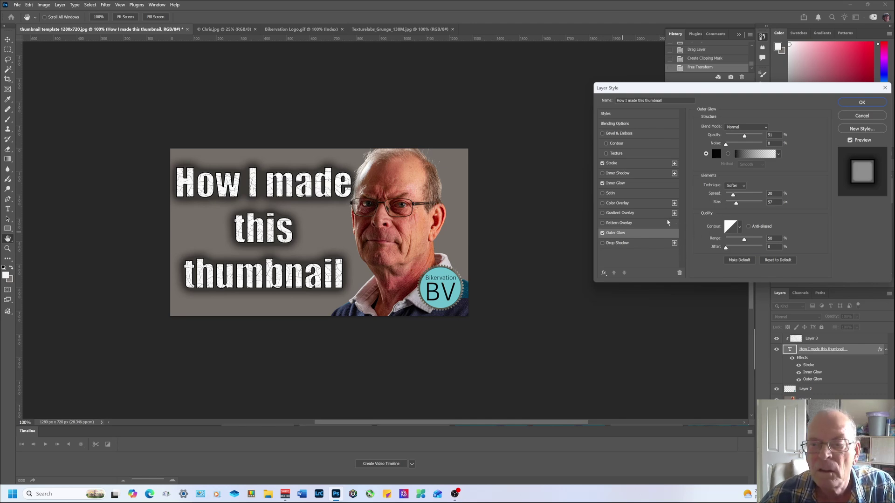
pyautogui.click(637, 186)
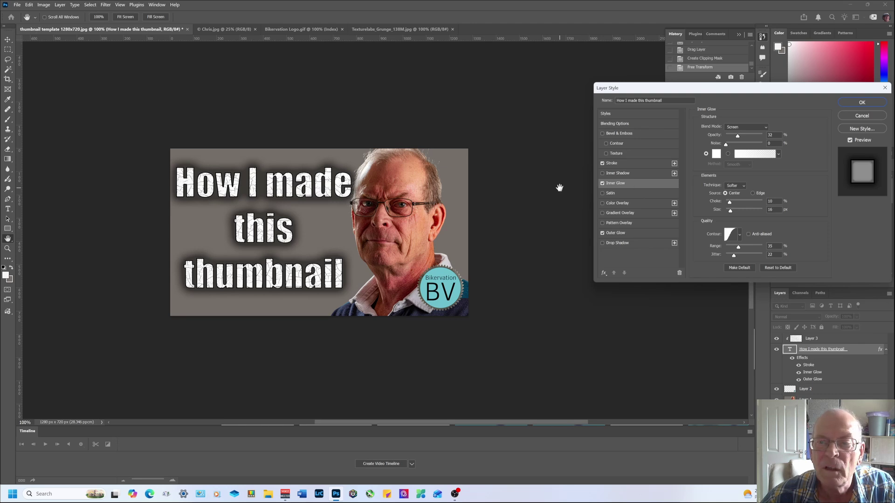
pyautogui.click(602, 184)
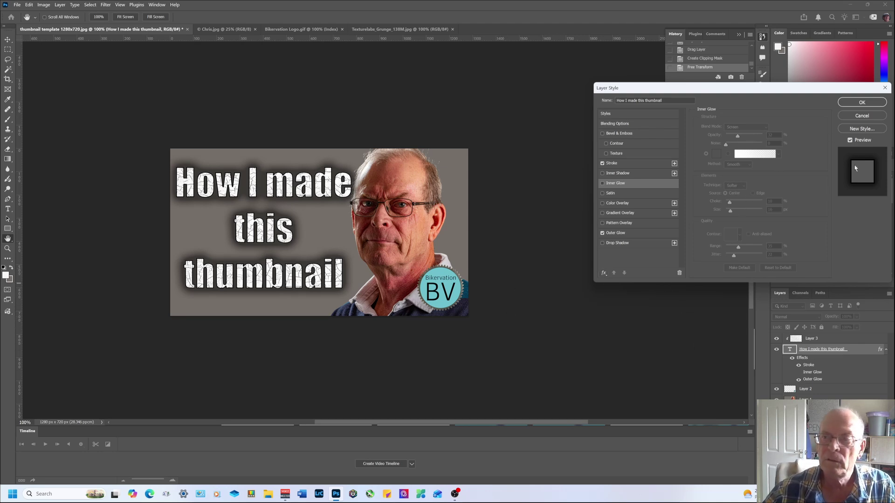
pyautogui.click(862, 103)
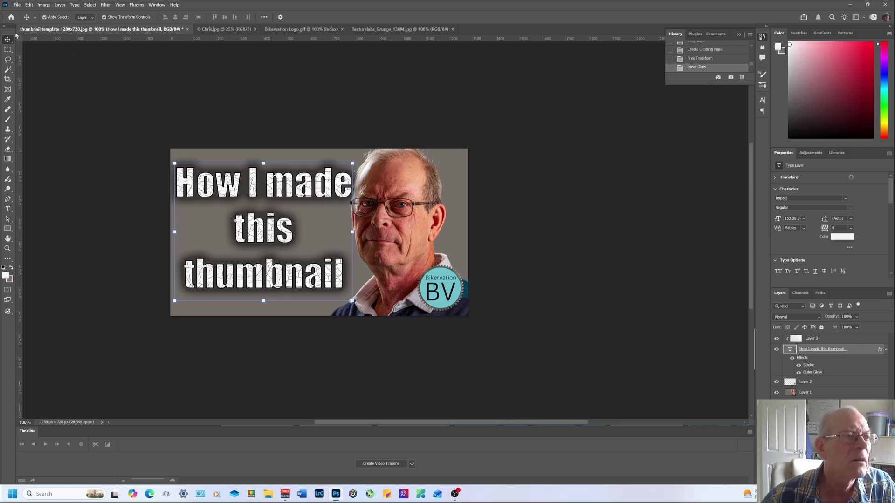
# Step: Save the layered thumbnail as the Photoshop file "How i made this thumbnail - un flatened" in the Un - Flatened folder, with Maximize Compatibility on
pyautogui.click(17, 5)
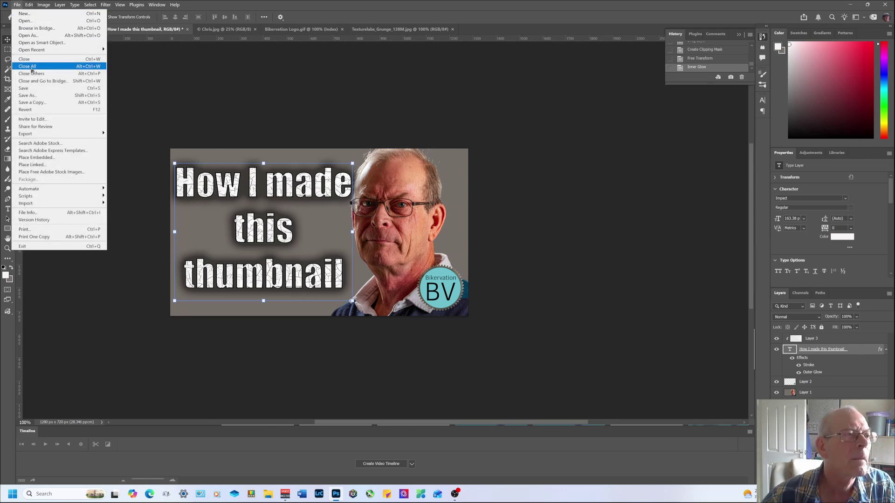
pyautogui.click(43, 96)
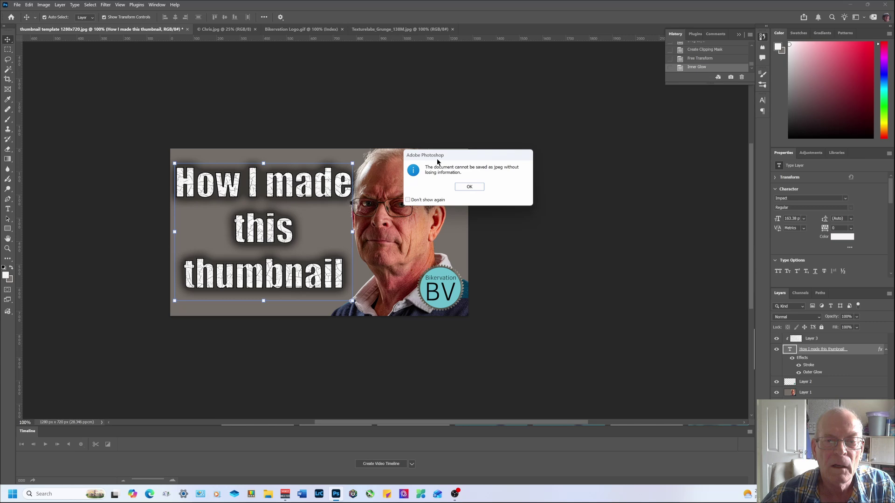
pyautogui.click(469, 187)
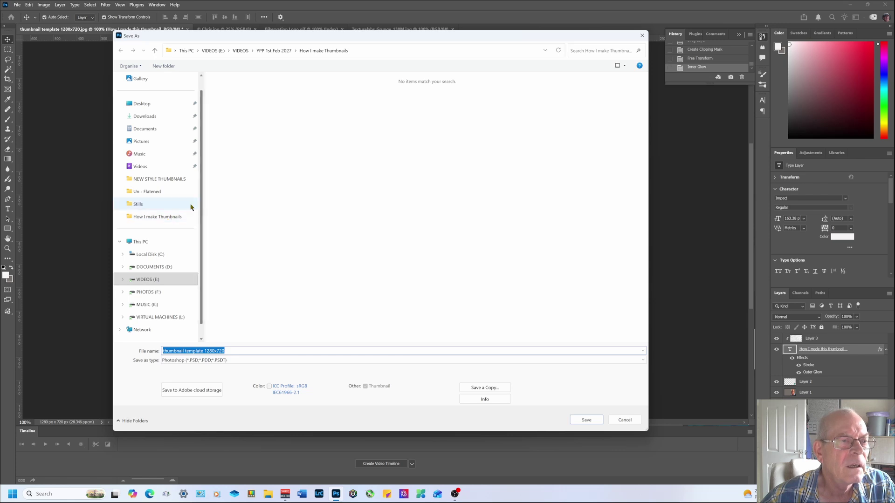
pyautogui.click(160, 194)
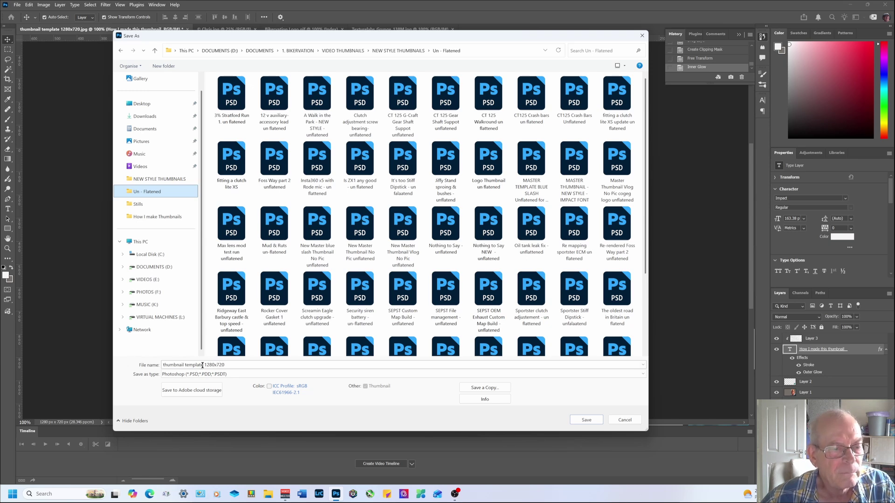
pyautogui.click(228, 365)
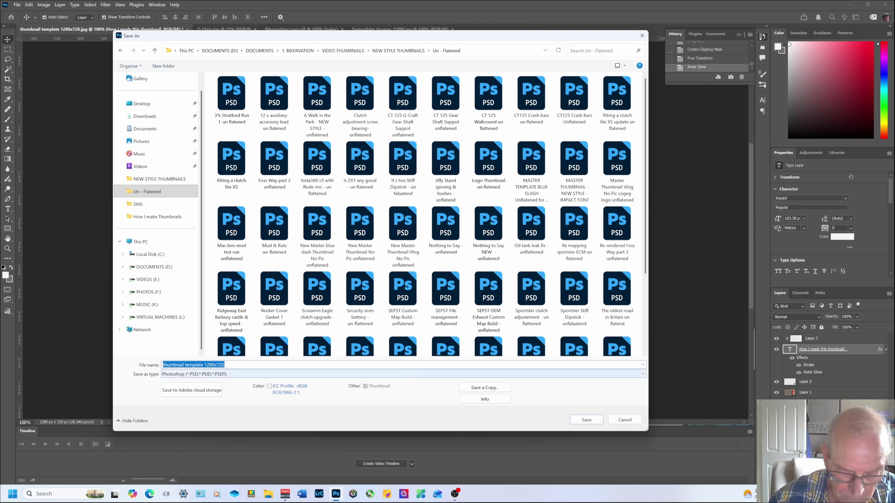
pyautogui.write('How i made this')
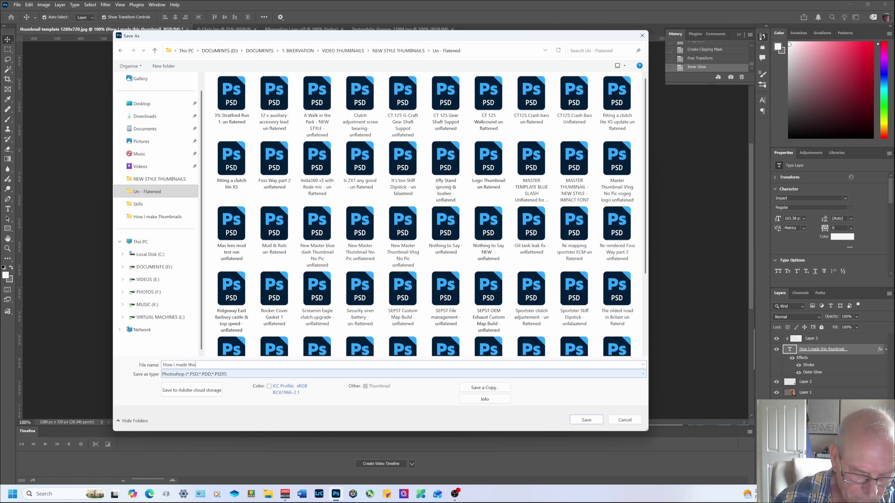
pyautogui.write(' thumbnail - u')
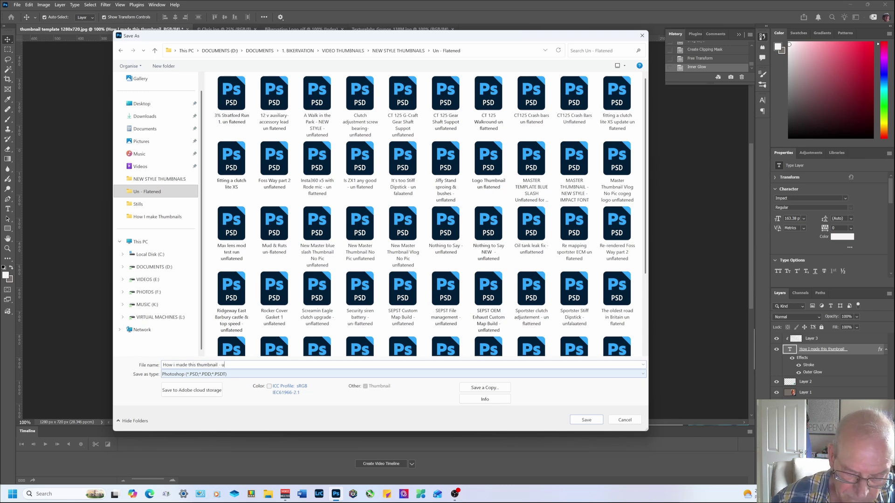
pyautogui.write('n fla')
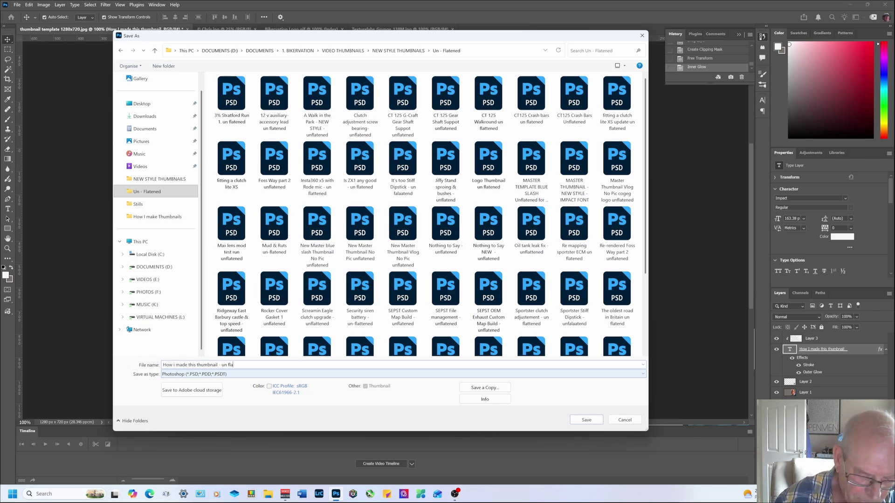
pyautogui.write('tened')
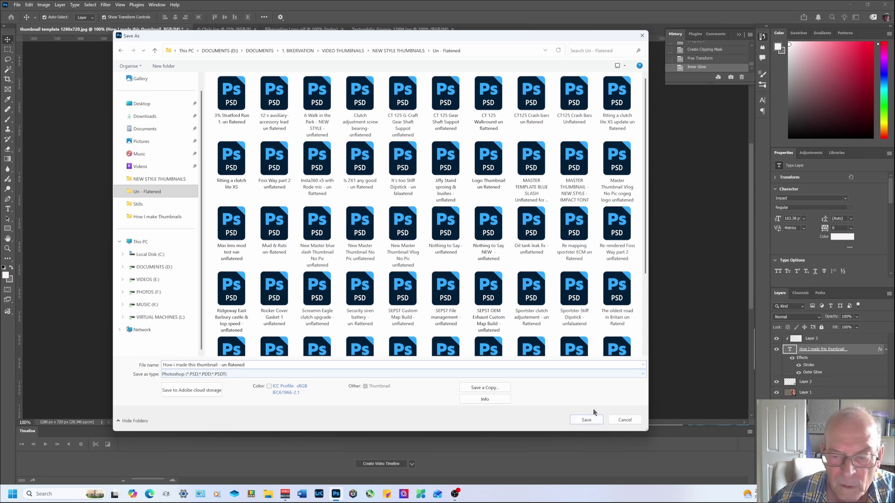
pyautogui.click(587, 420)
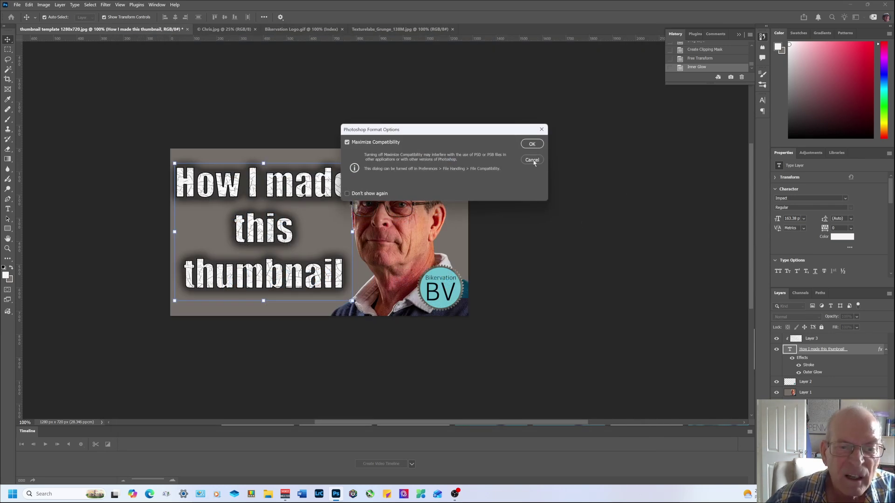
pyautogui.click(532, 144)
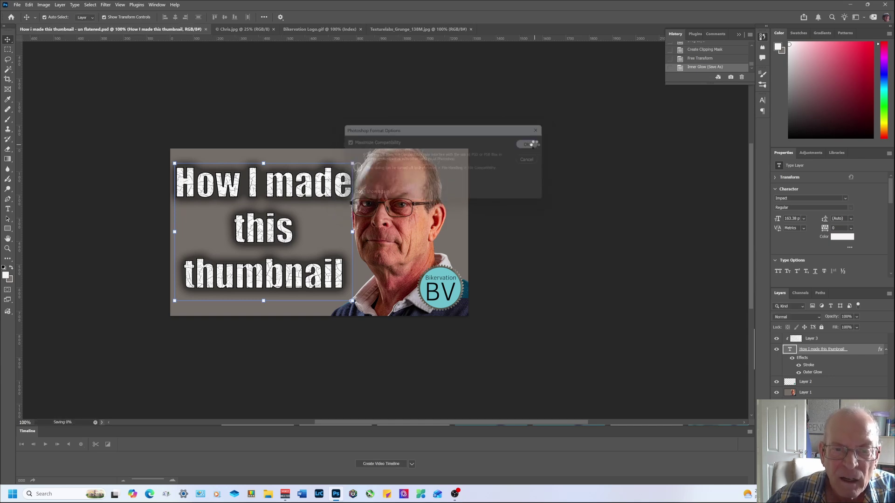
pyautogui.click(393, 228)
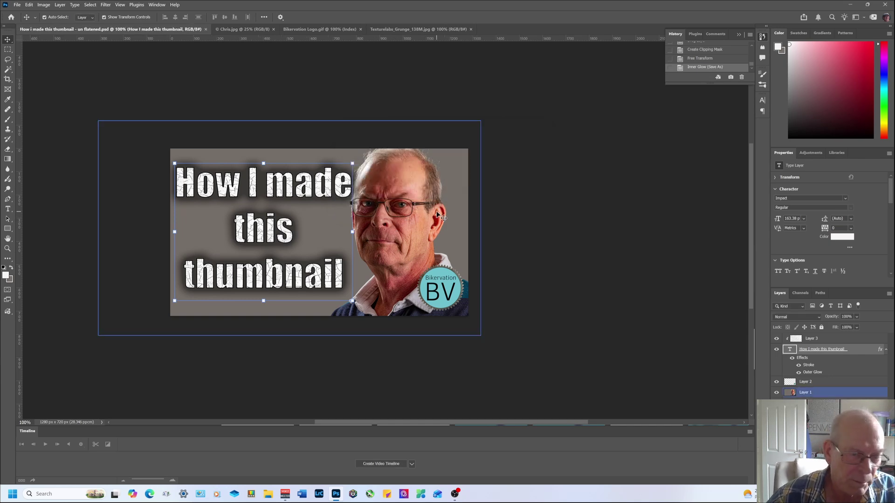
pyautogui.click(302, 279)
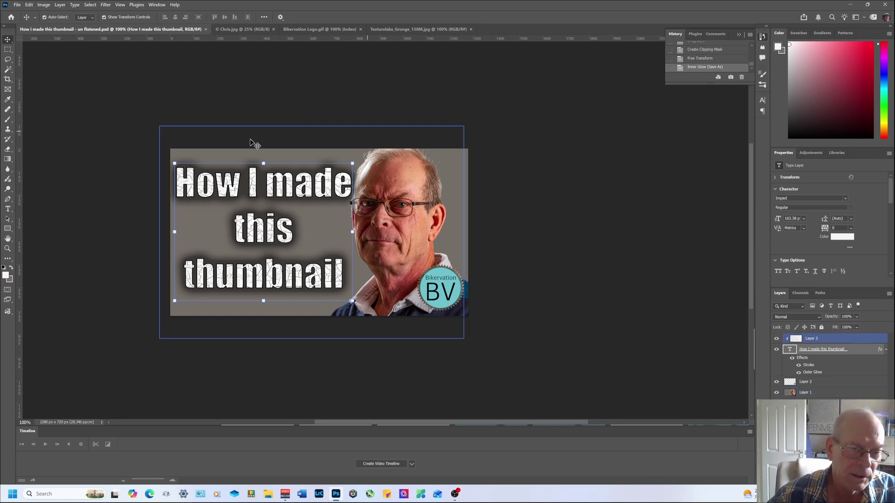
pyautogui.click(217, 88)
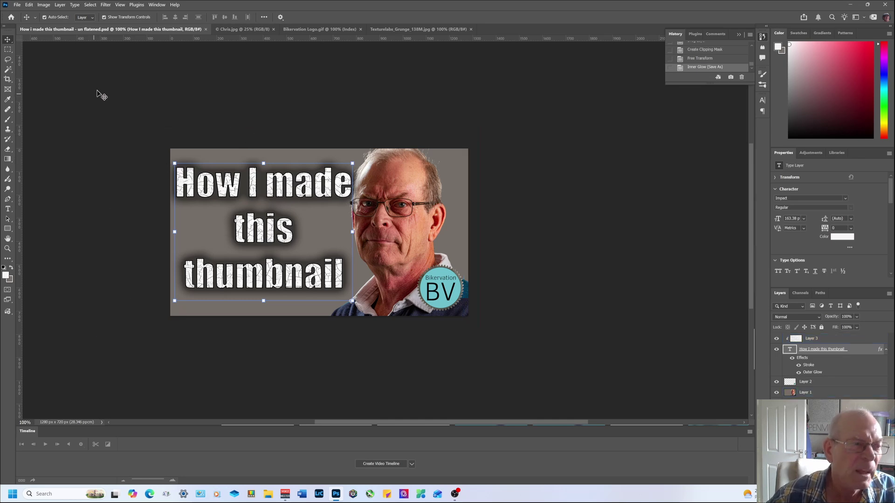
# Step: Flatten the image and start saving it as a JPEG in the NEW STYLE THUMBNAILS folder
pyautogui.click(61, 6)
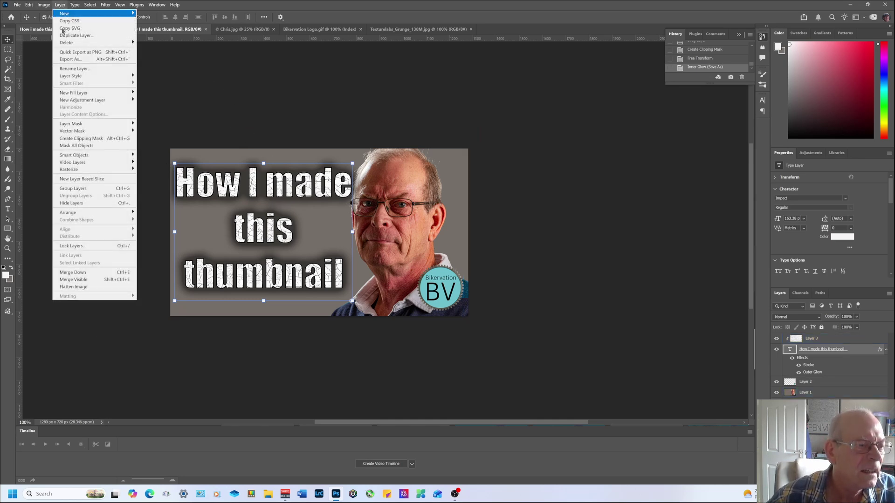
pyautogui.click(94, 288)
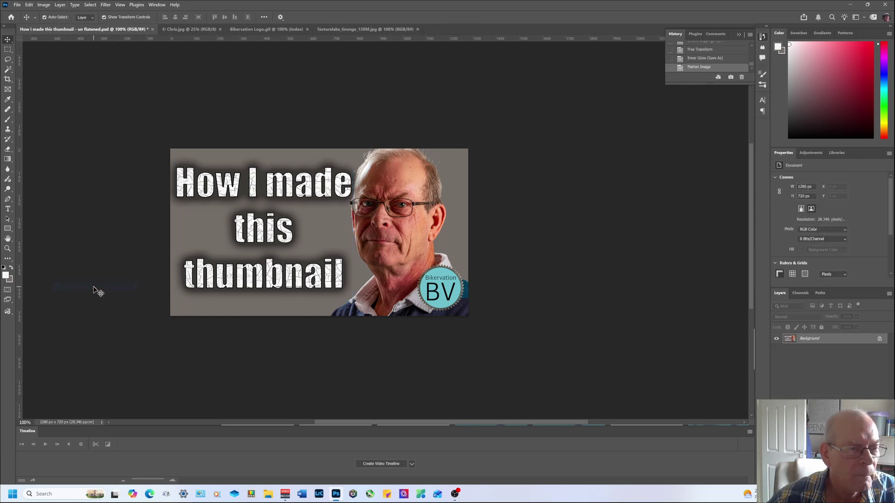
pyautogui.click(16, 5)
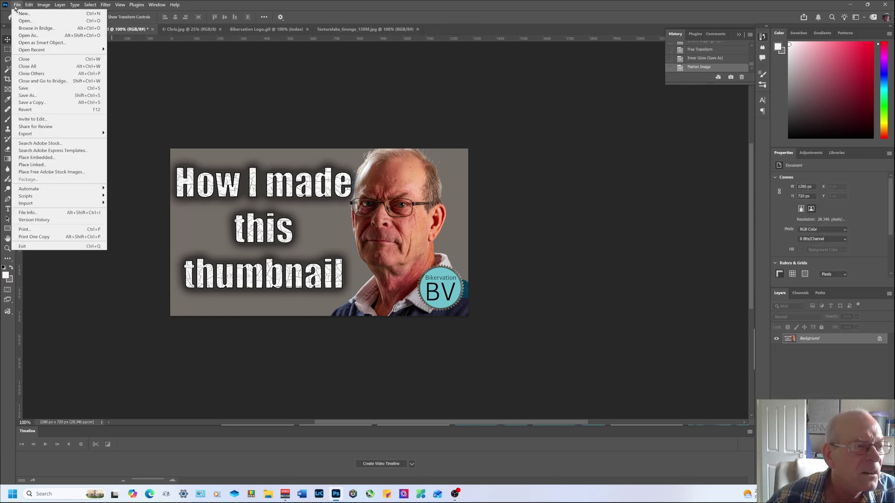
pyautogui.click(48, 96)
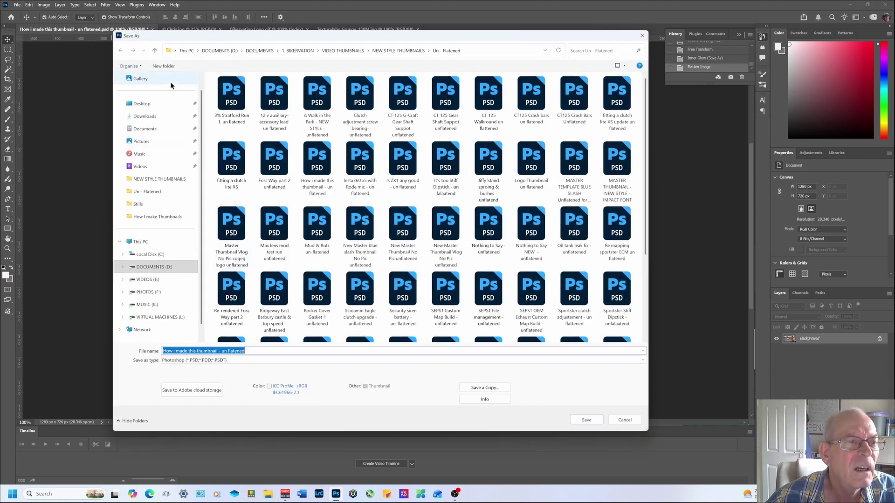
pyautogui.click(154, 50)
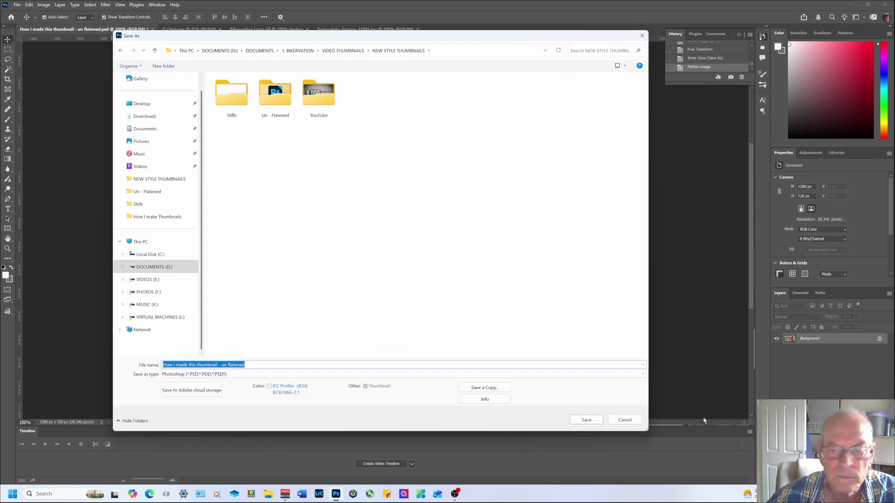
pyautogui.click(279, 375)
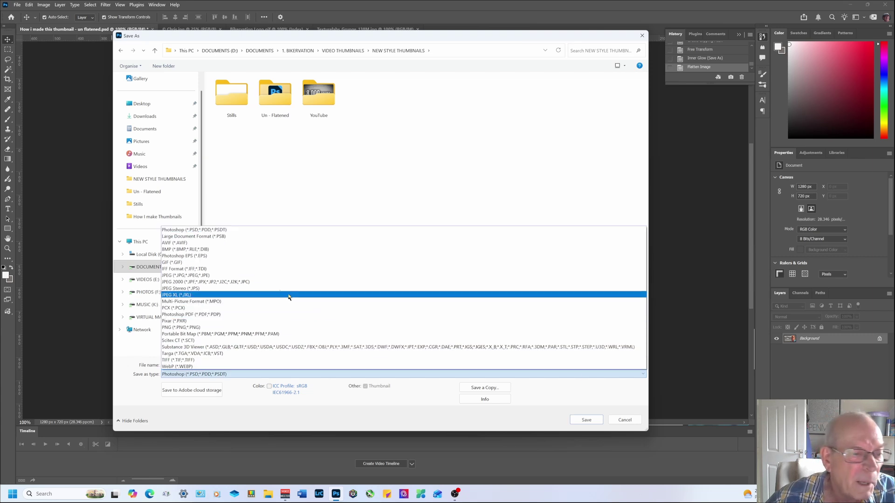
pyautogui.click(257, 276)
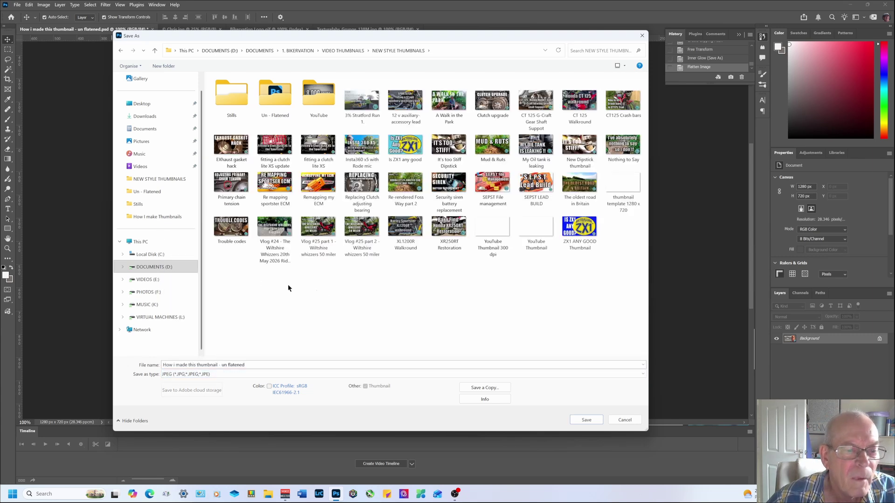
# Step: Shorten the file name to "How i made this thumbnail" and save the JPEG with the offered options
pyautogui.click(242, 364)
pyautogui.click(247, 365)
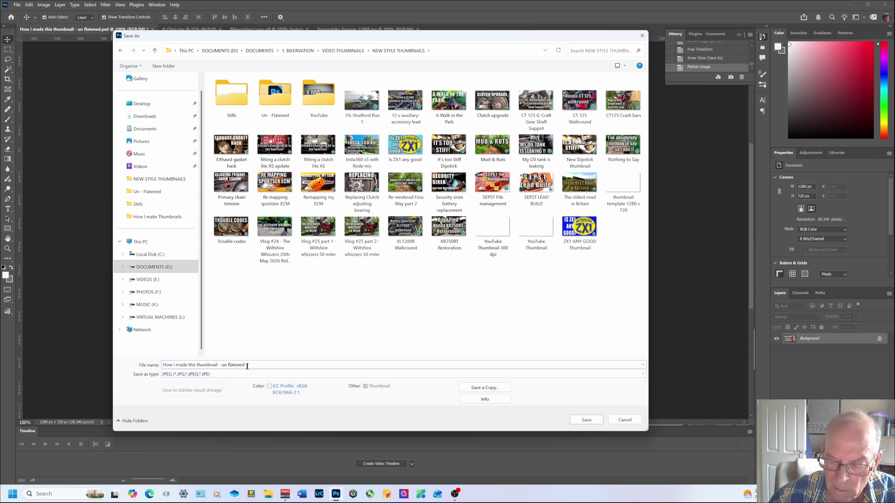
pyautogui.press('BackSpace')
pyautogui.press('BackSpace')
pyautogui.press('BackSpace')
pyautogui.press('BackSpace')
pyautogui.press('BackSpace')
pyautogui.press('BackSpace')
pyautogui.press('BackSpace')
pyautogui.press('BackSpace')
pyautogui.press('BackSpace')
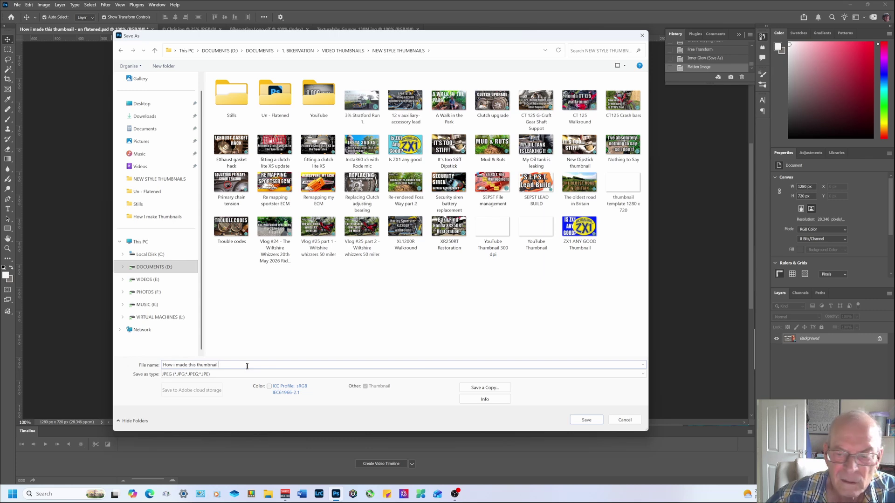
pyautogui.click(597, 422)
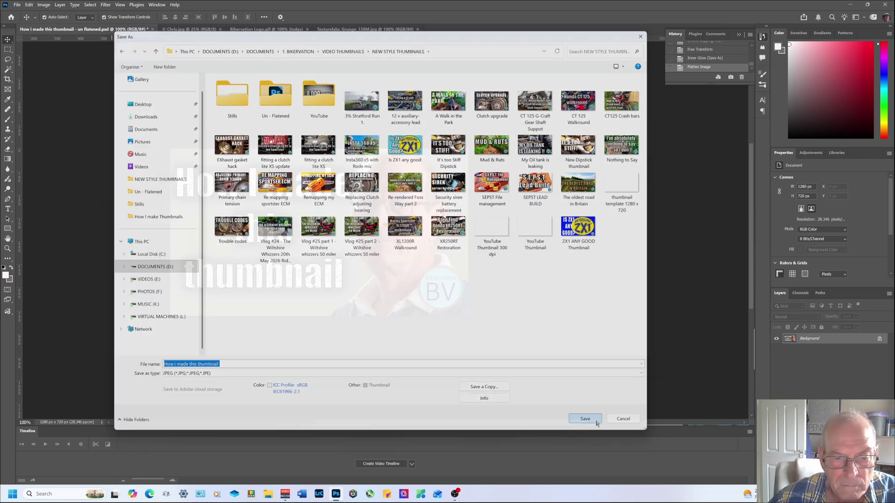
pyautogui.click(496, 130)
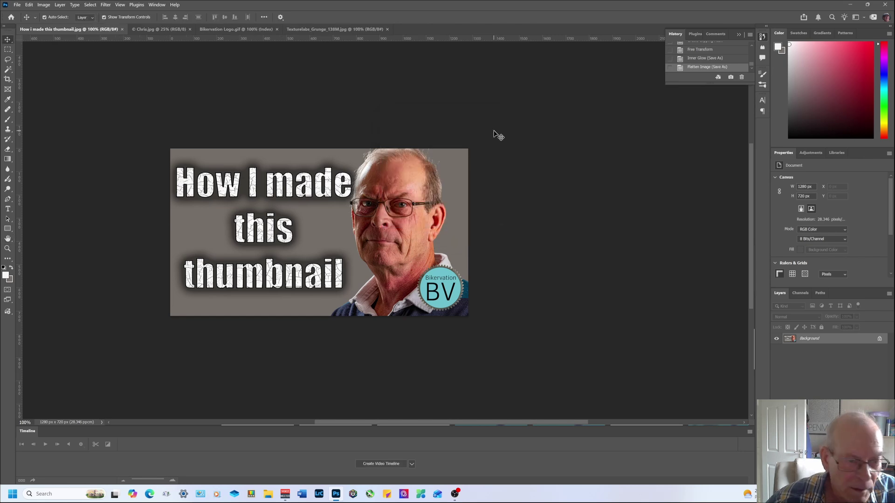